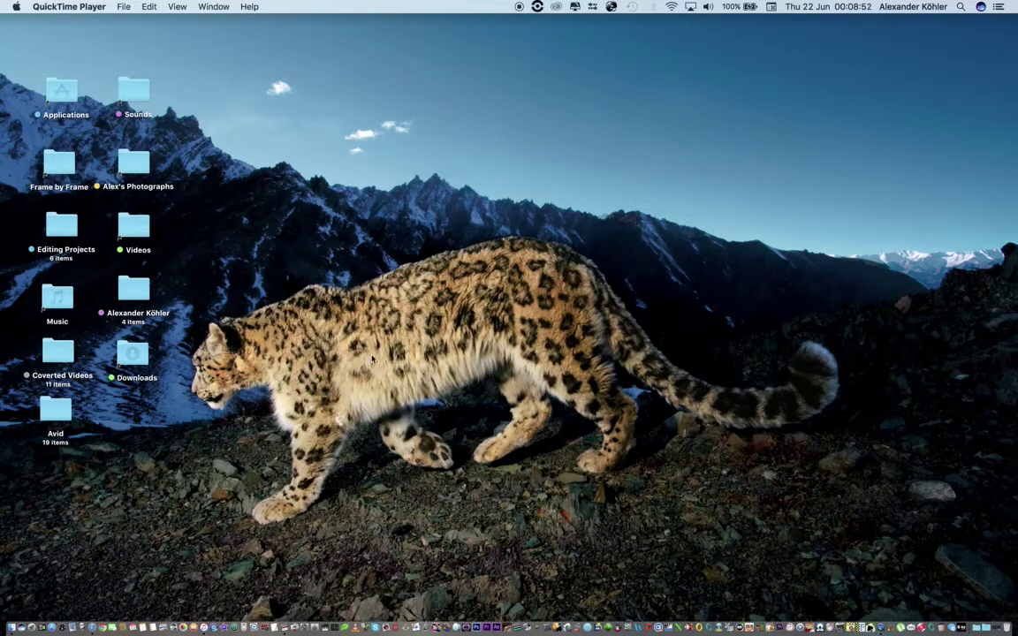
# - In Finder, go to Editing Projects > Paper and expand the Raw folder to show the clips
pyautogui.doubleClick(70, 228)
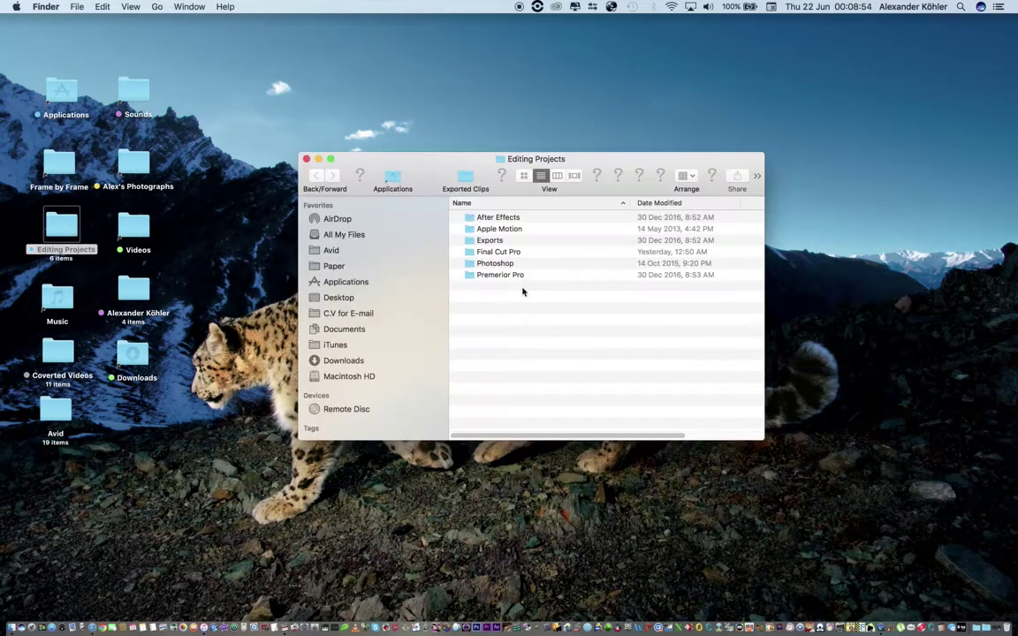
pyautogui.click(351, 267)
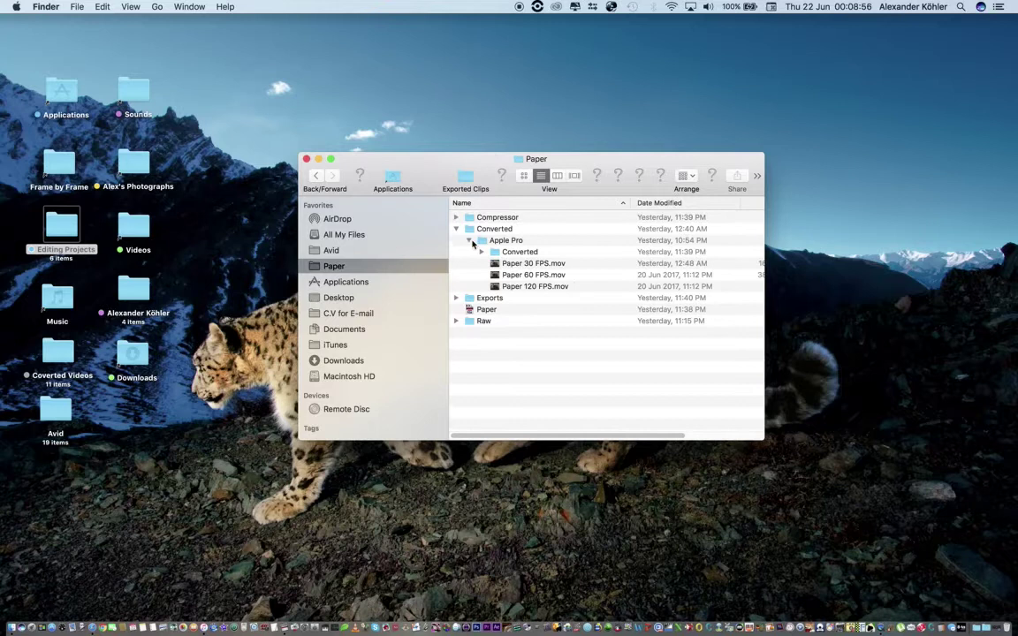
pyautogui.click(469, 241)
pyautogui.click(455, 275)
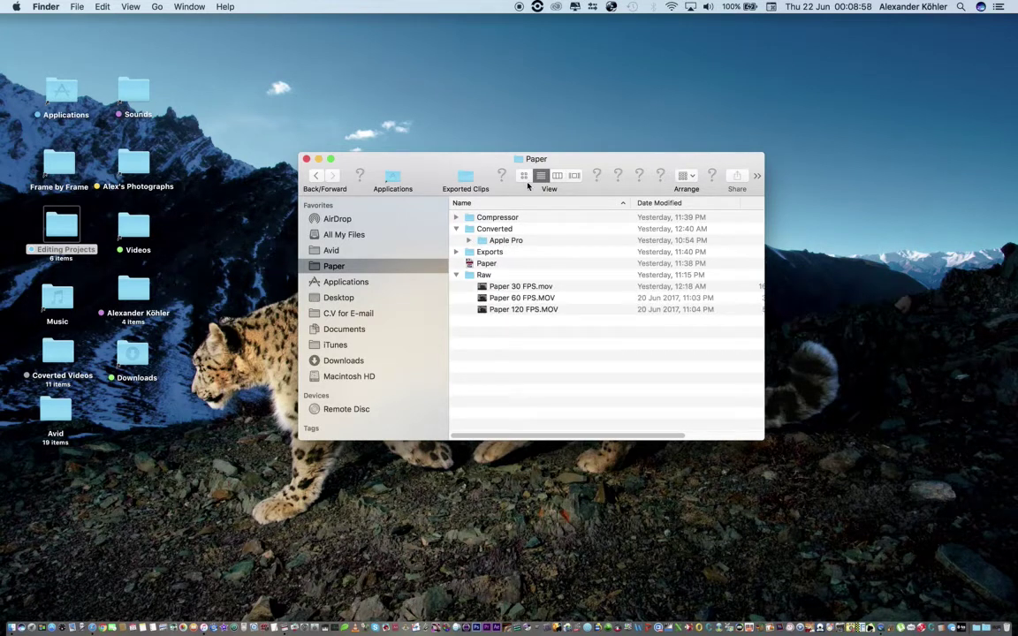
# - Play Paper 30 FPS.mov in QuickTime, scrub to about 00:05, then close it
pyautogui.doubleClick(494, 286)
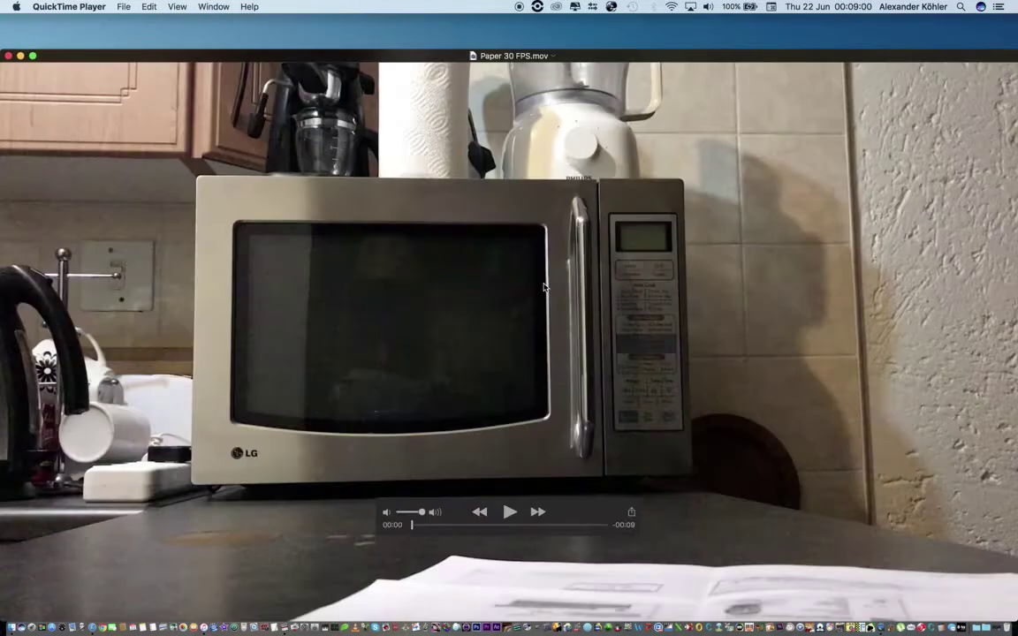
pyautogui.click(508, 511)
pyautogui.moveTo(480, 527); pyautogui.dragTo(522, 527)
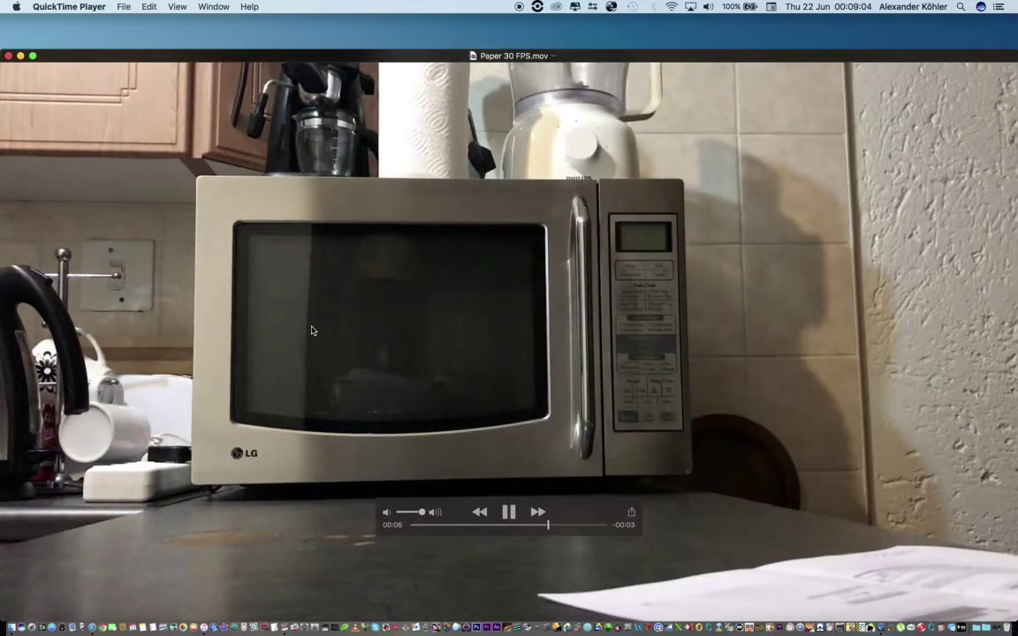
pyautogui.click(8, 55)
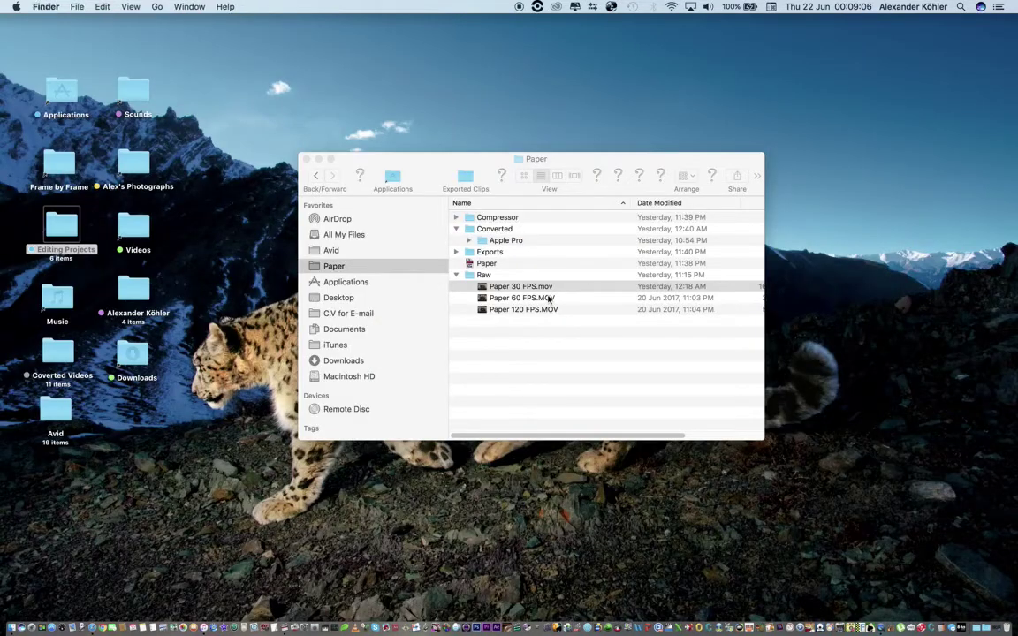
# - Play Paper 60 FPS.MOV from 00:08 to watch the paper land, then quit QuickTime
pyautogui.doubleClick(547, 298)
pyautogui.moveTo(536, 524)
pyautogui.mouseDown()
pyautogui.moveTo(545, 530)
pyautogui.moveTo(534, 528)
pyautogui.mouseUp()
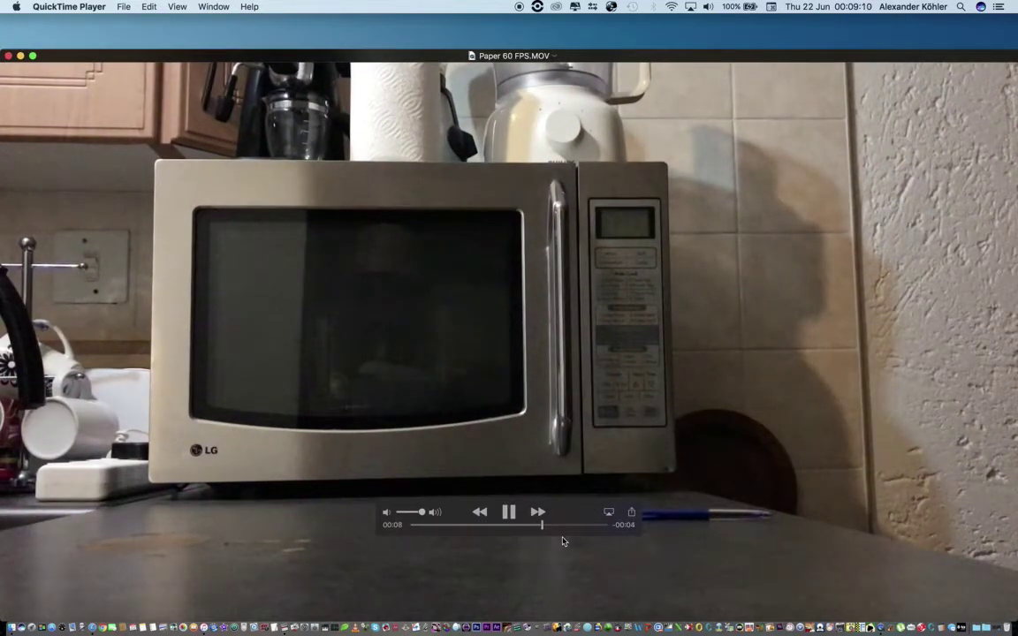
pyautogui.press('space')
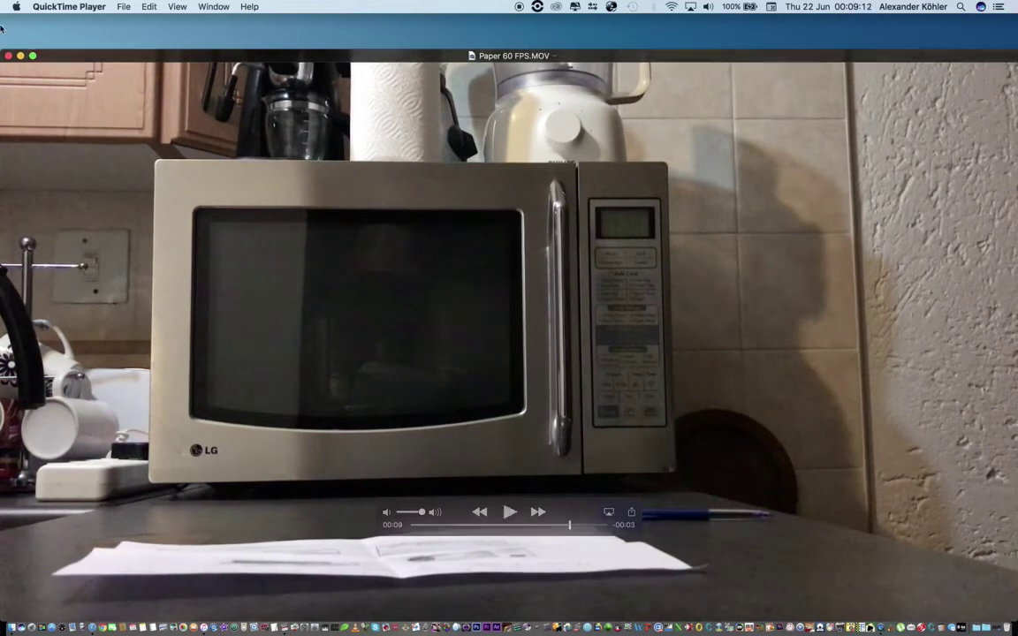
pyautogui.press('cmd+q')
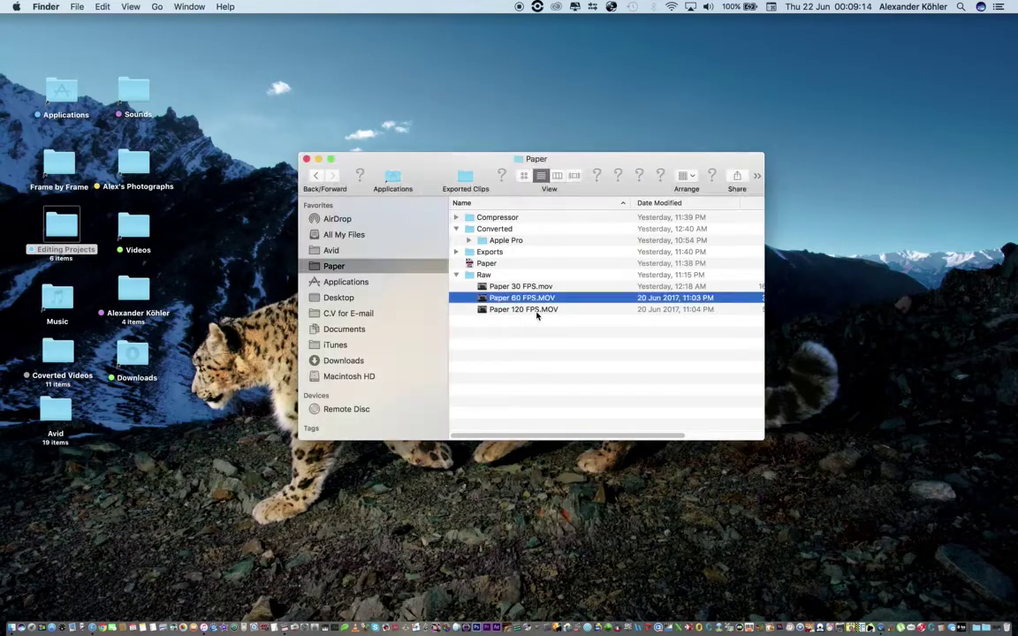
# - Play Paper 120 FPS.MOV, jumping to around 00:14–00:16 and resuming playback
pyautogui.doubleClick(536, 310)
pyautogui.click(507, 489)
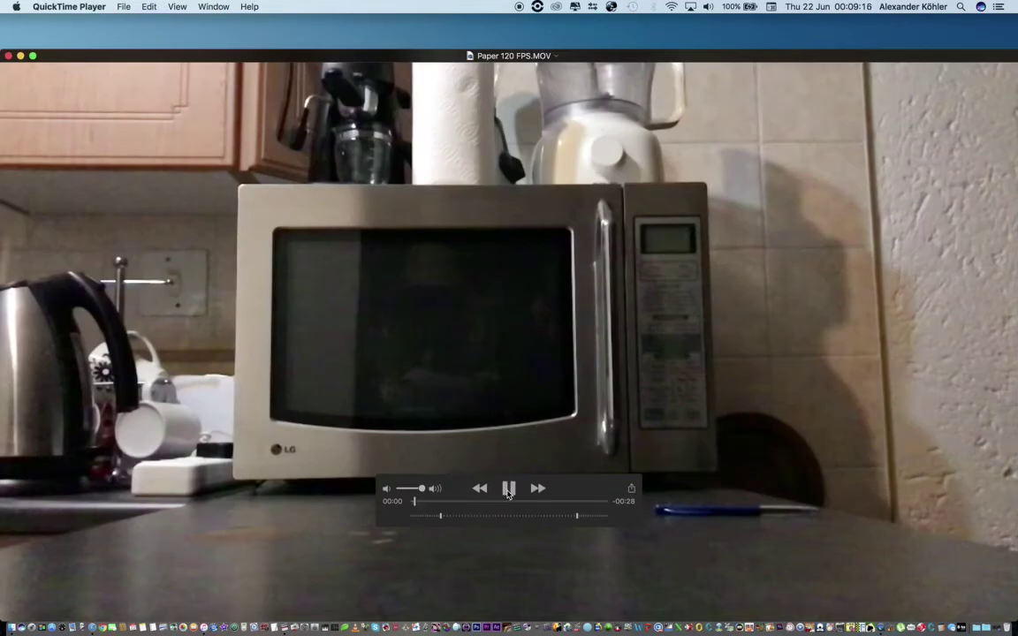
pyautogui.click(508, 488)
pyautogui.click(514, 501)
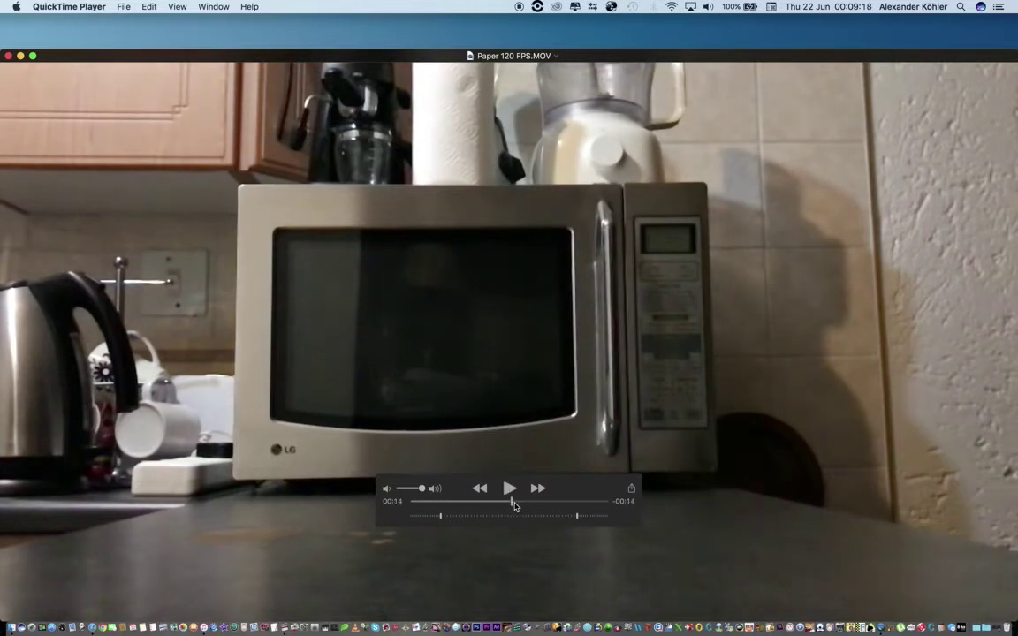
pyautogui.moveTo(514, 502); pyautogui.dragTo(528, 504)
pyautogui.press('space')
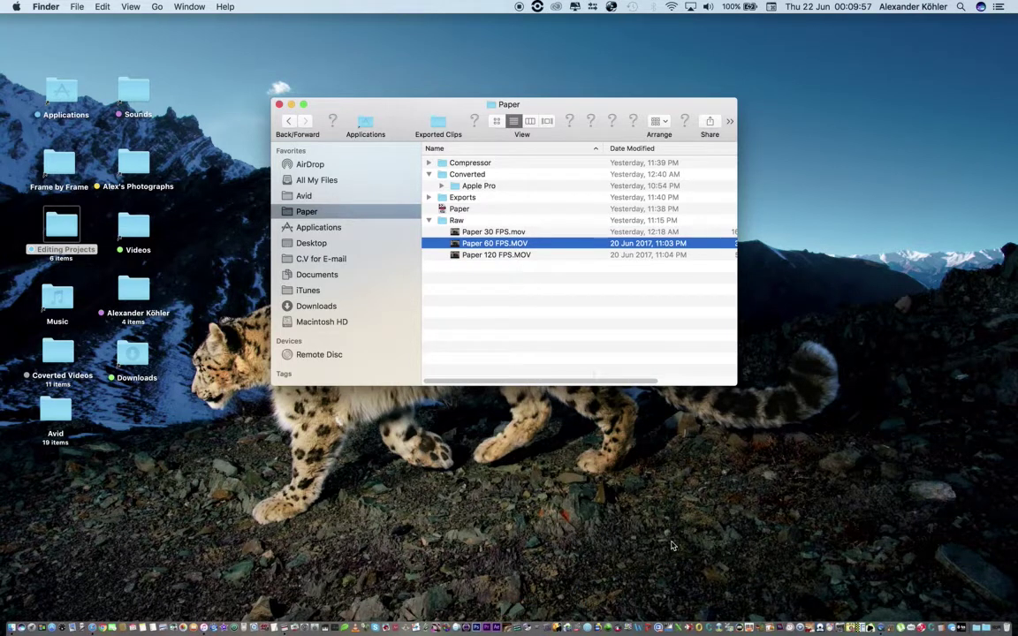
# - Launch MPEG Streamclip and open the Batch List to add files
pyautogui.click(669, 618)
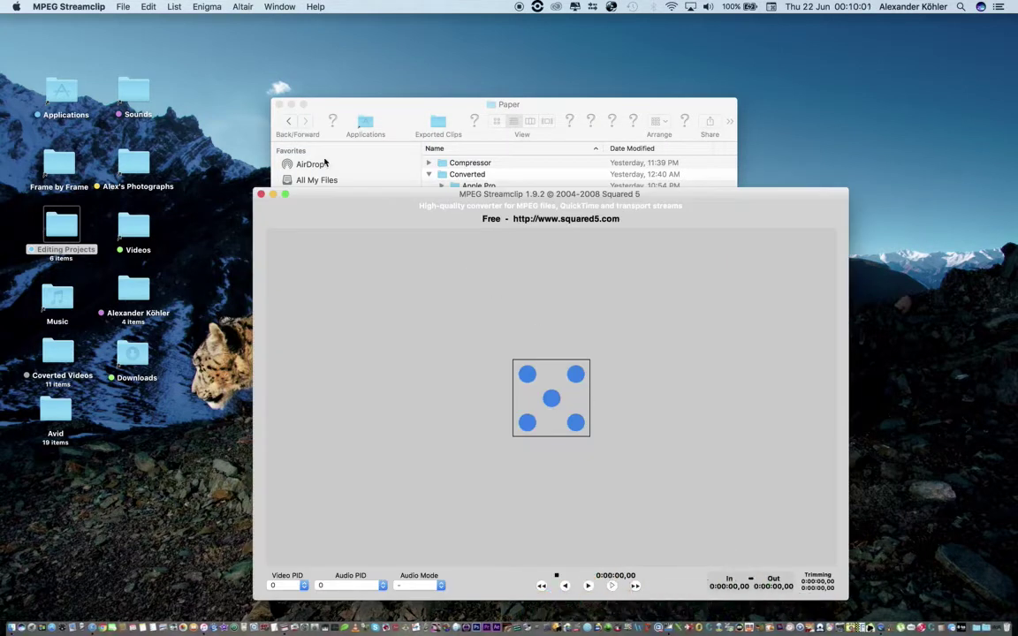
pyautogui.click(174, 7)
pyautogui.click(181, 20)
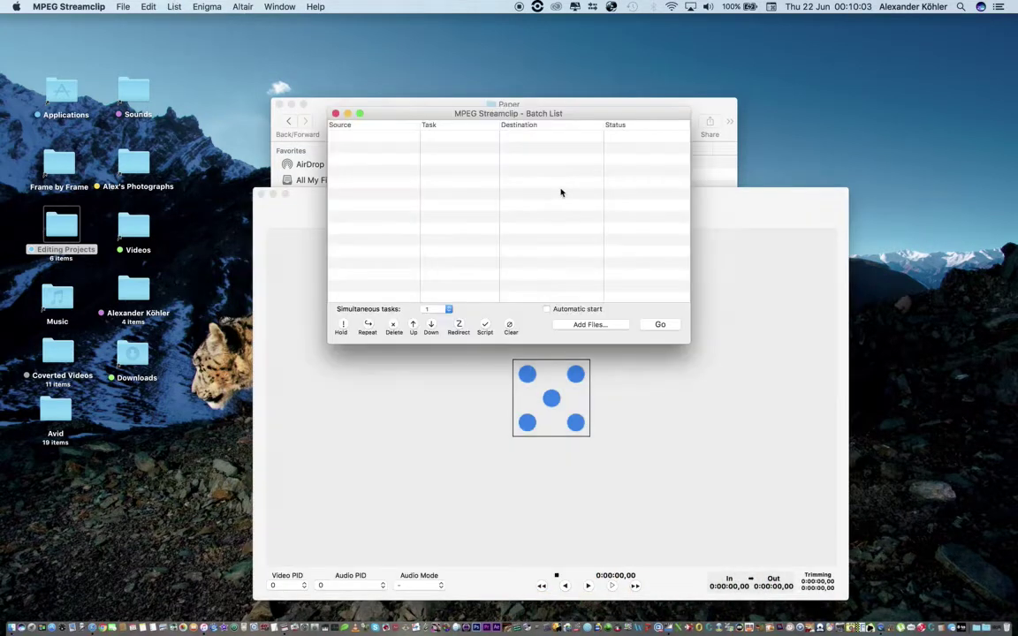
pyautogui.click(588, 324)
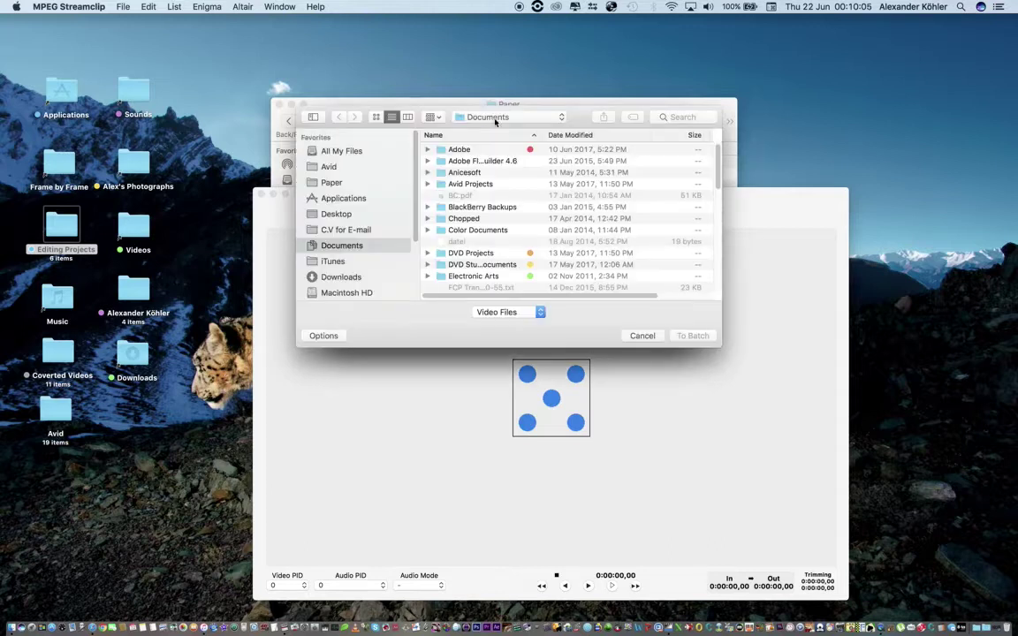
# - Batch the three Raw Paper clips as Export to QuickTime tasks with Converted as destination
pyautogui.click(341, 186)
pyautogui.click(452, 197)
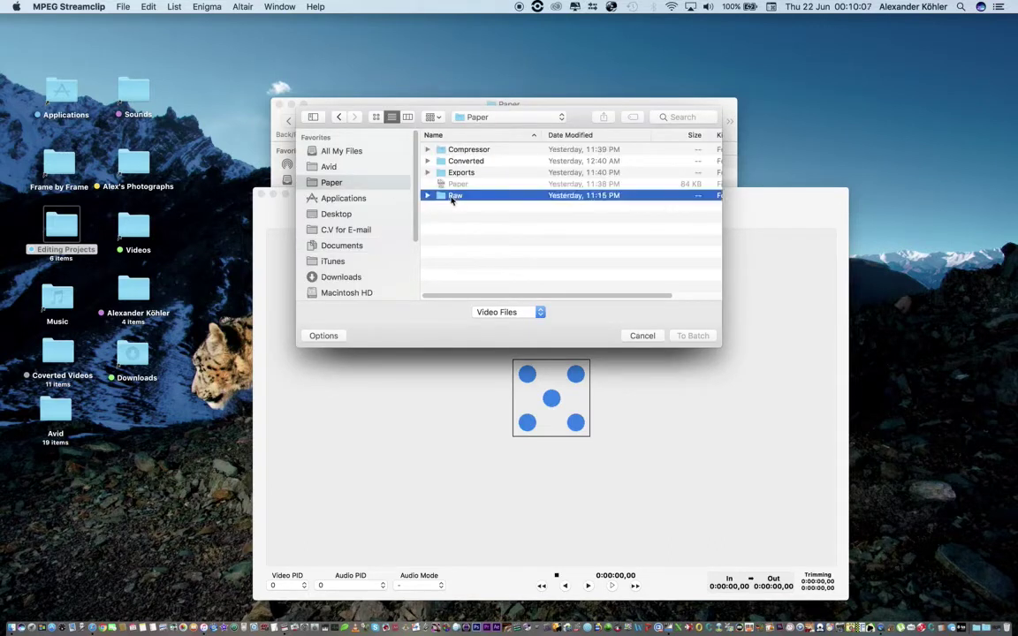
pyautogui.press('Right')
pyautogui.moveTo(501, 227); pyautogui.dragTo(486, 209)
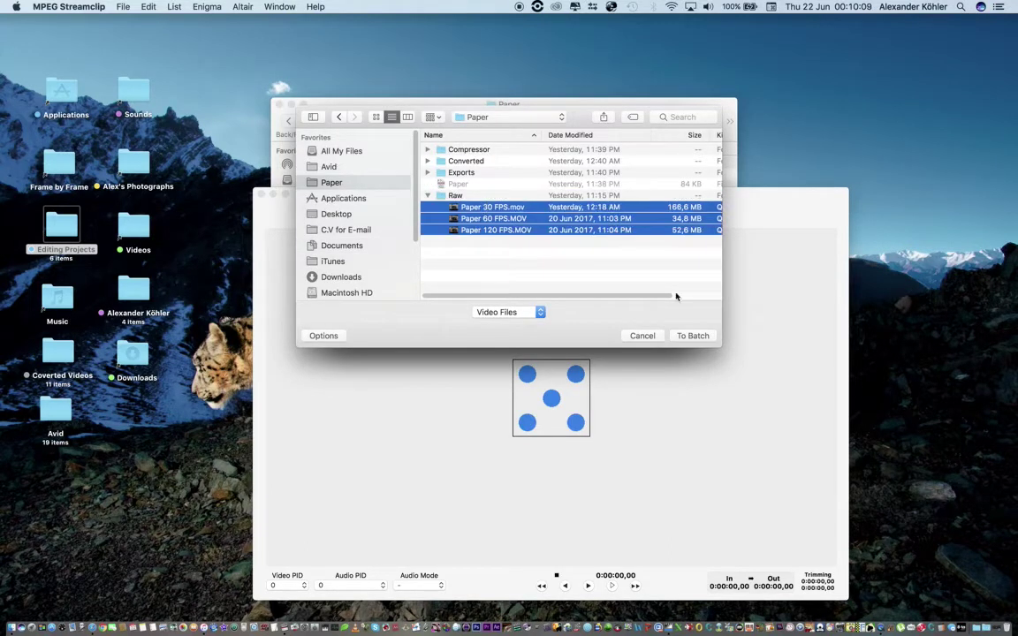
pyautogui.click(696, 336)
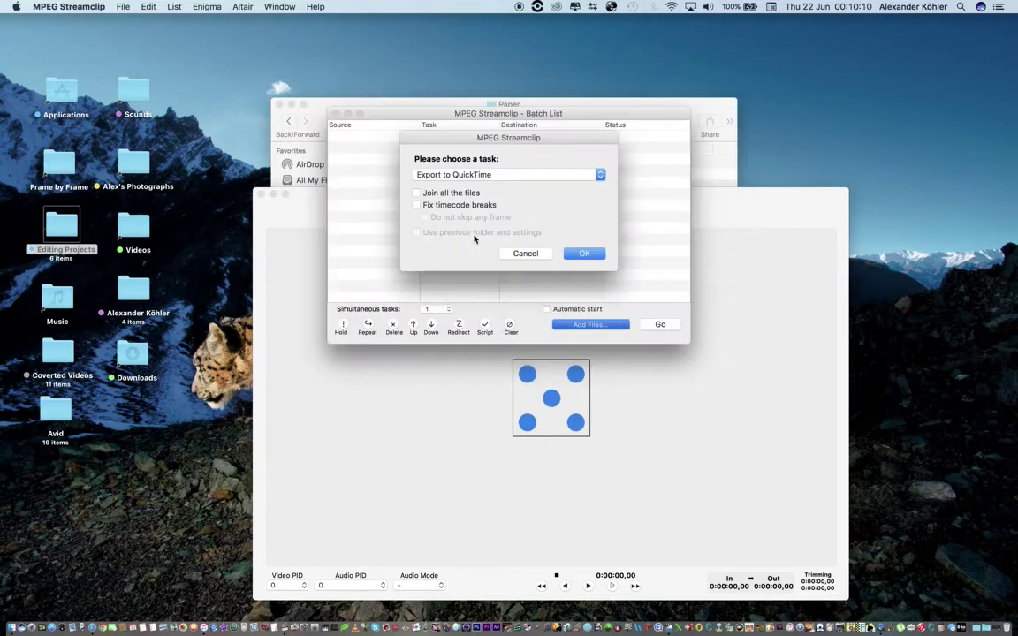
pyautogui.click(581, 254)
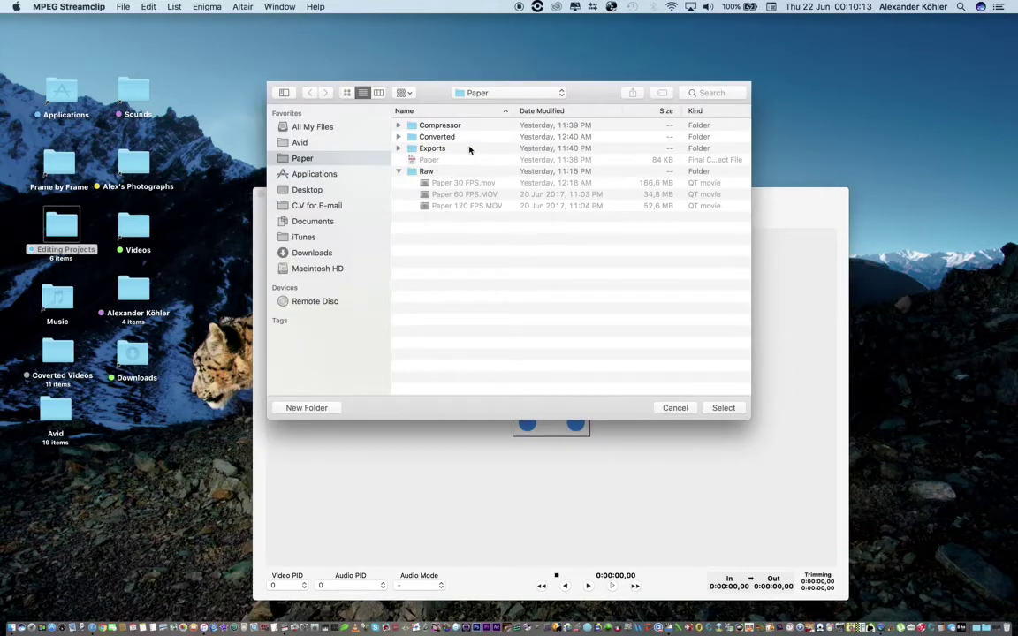
pyautogui.click(426, 137)
# - Confirm the Converted folder, set compression to Apple ProRes 422, add to batch and start converting
pyautogui.click(723, 408)
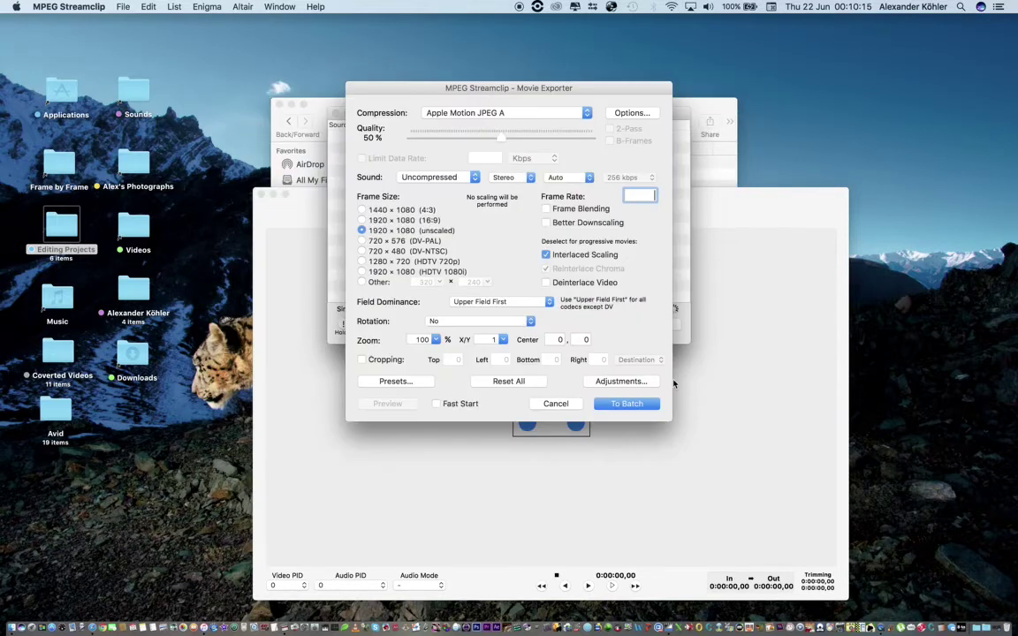
pyautogui.click(586, 112)
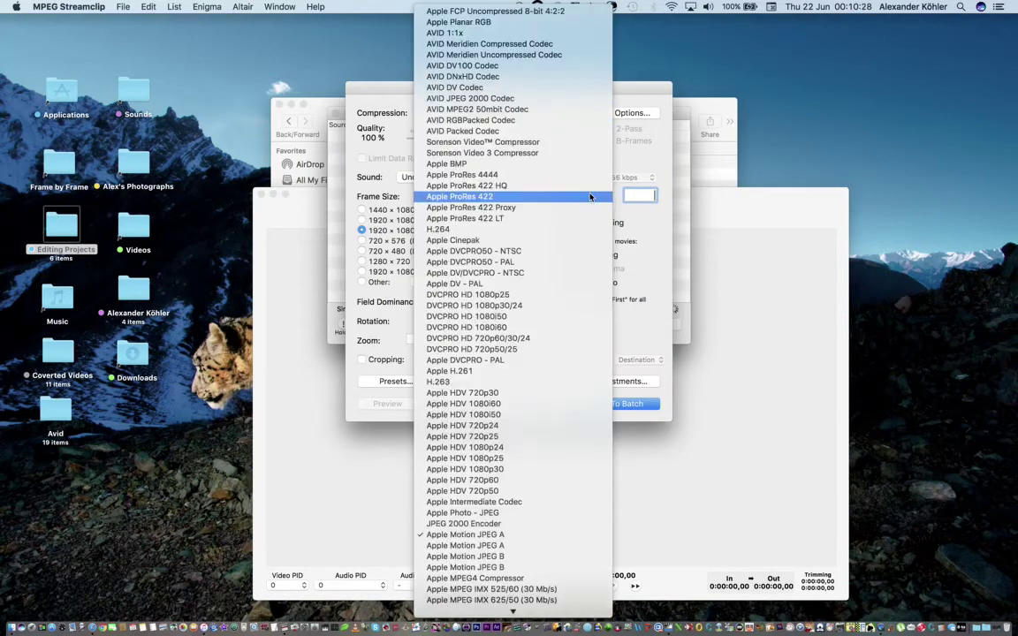
pyautogui.click(590, 197)
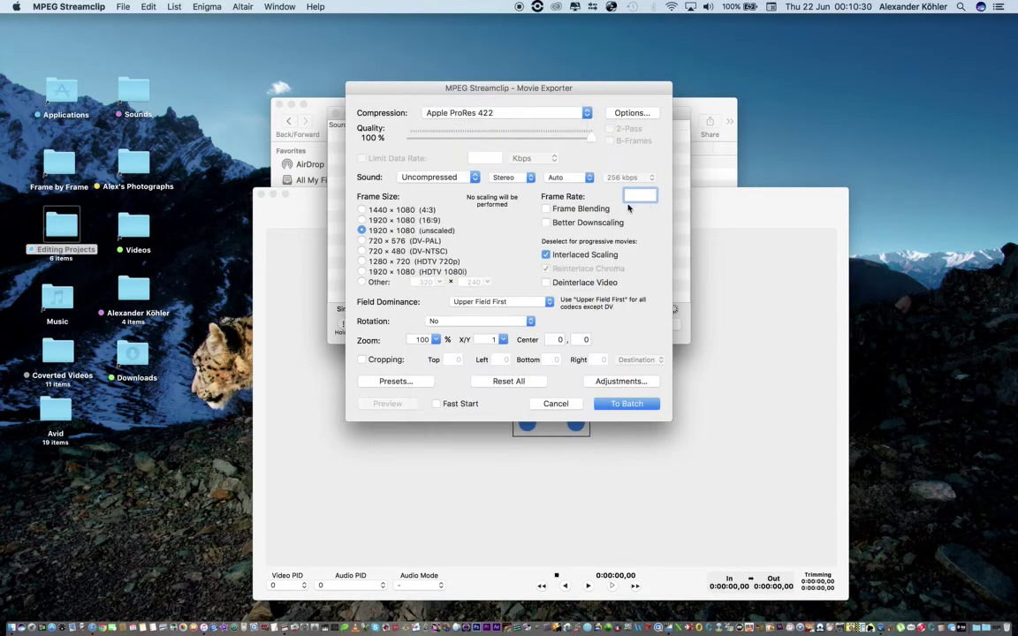
pyautogui.click(546, 255)
pyautogui.click(640, 412)
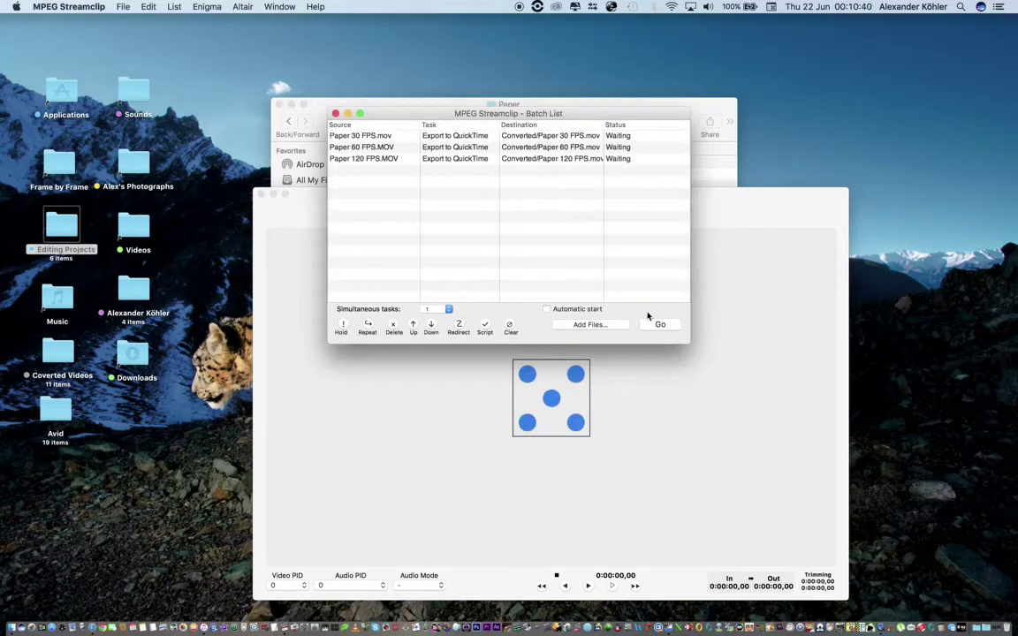
pyautogui.click(668, 329)
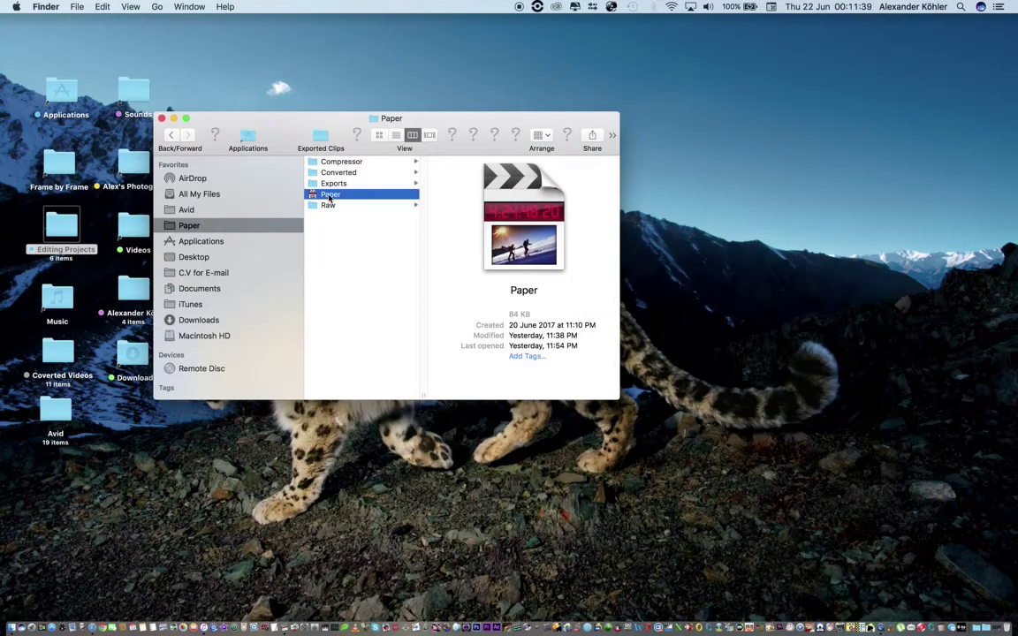
# - Open the Paper Final Cut project from Finder and dismiss the already-open alert
pyautogui.doubleClick(329, 195)
pyautogui.click(606, 161)
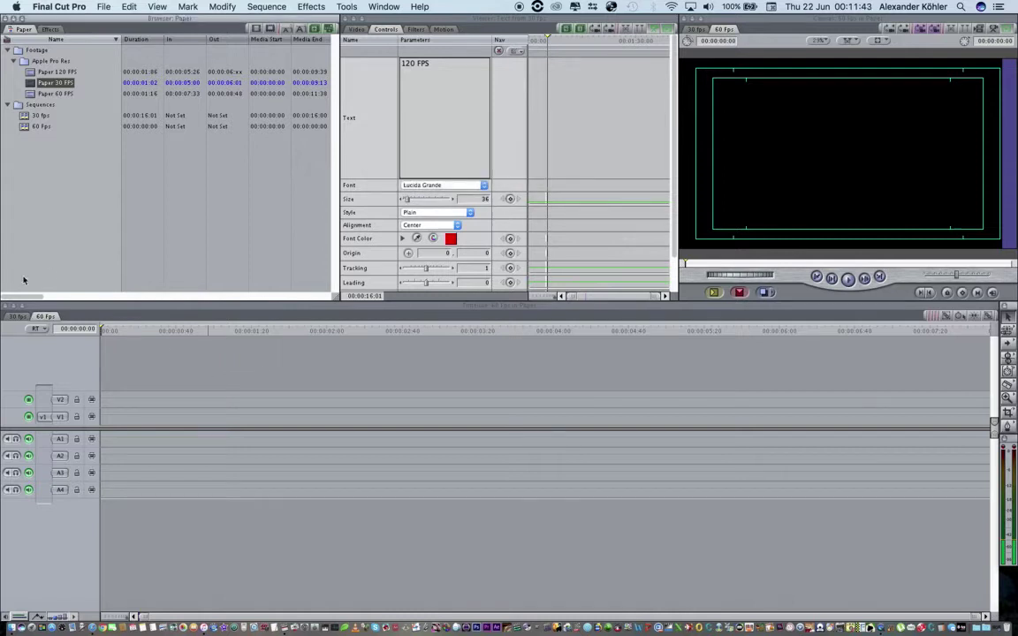
# - Place Paper 60 FPS in the 60 fps sequence, play it through, then delete it
pyautogui.click(51, 141)
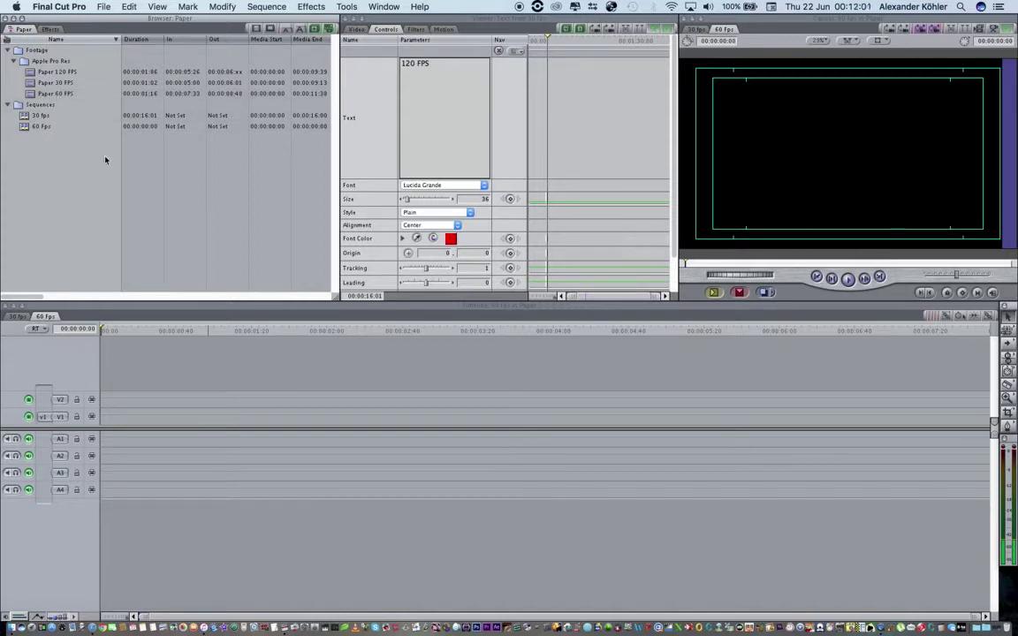
pyautogui.click(71, 83)
pyautogui.click(359, 30)
pyautogui.moveTo(55, 93); pyautogui.dragTo(109, 416)
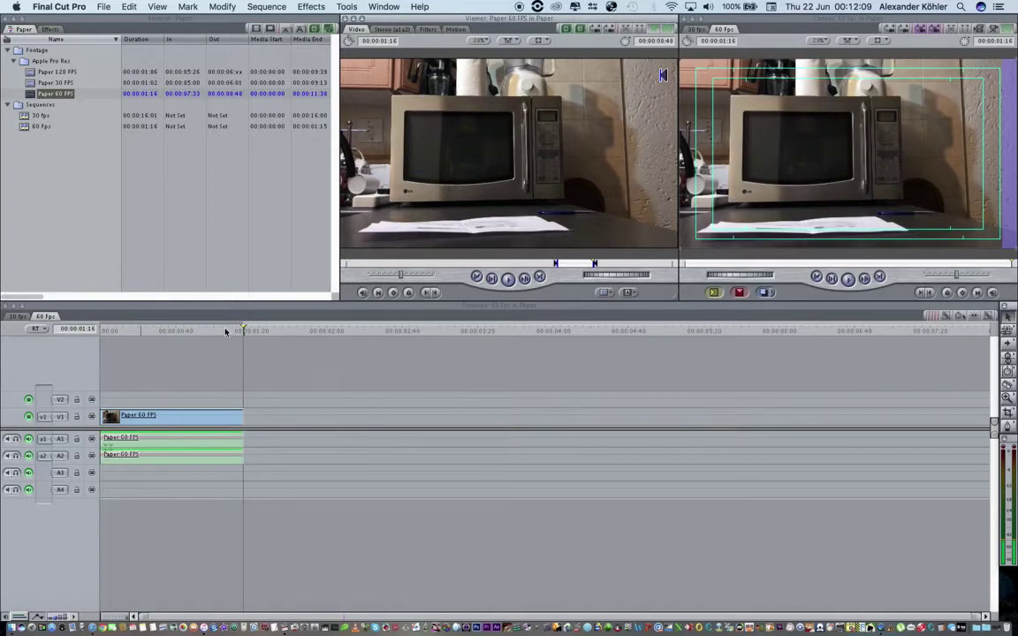
pyautogui.moveTo(225, 331); pyautogui.dragTo(95, 351)
pyautogui.press('space')
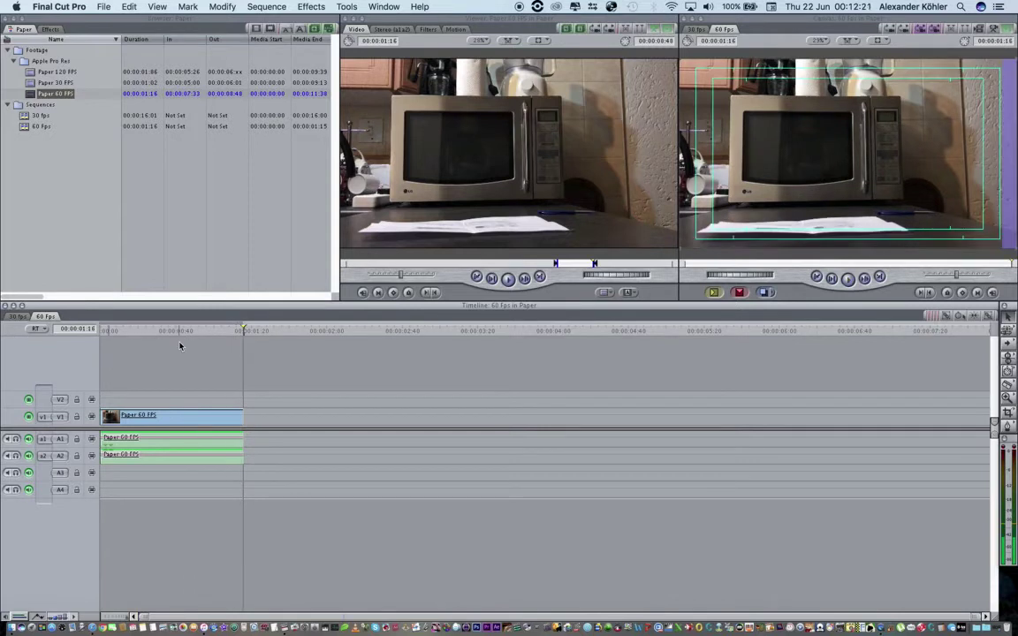
pyautogui.click(234, 412)
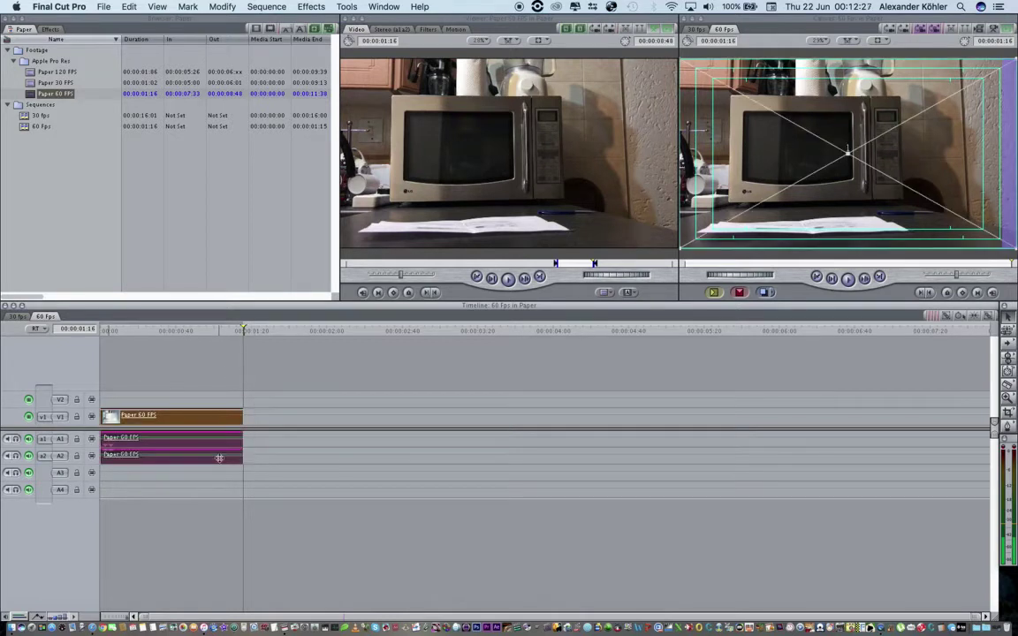
pyautogui.press('Delete')
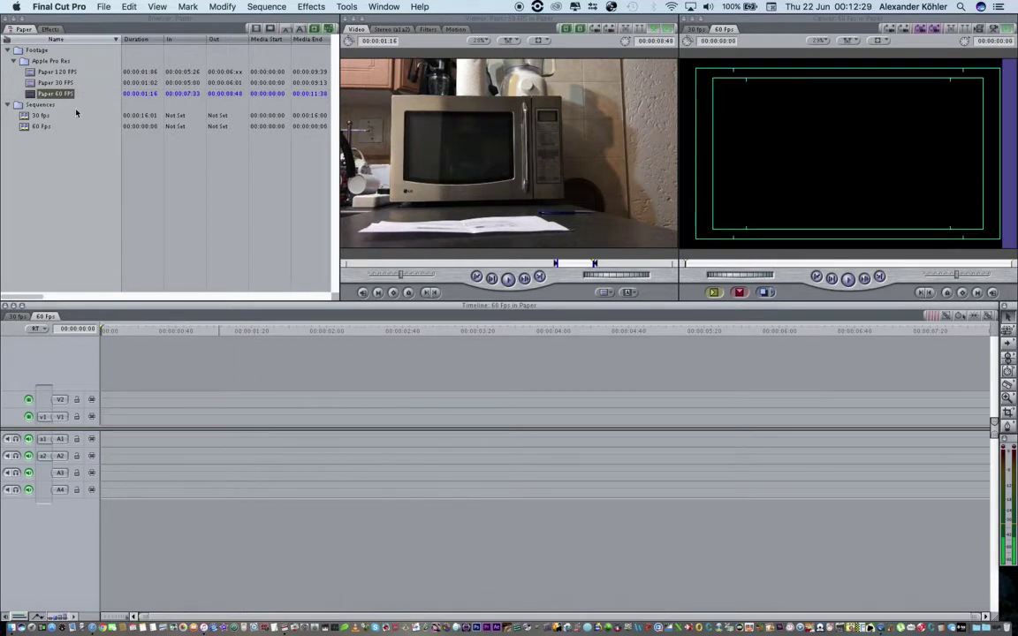
# - Open the 30 fps sequence and place Paper 30 FPS at its start
pyautogui.click(68, 96)
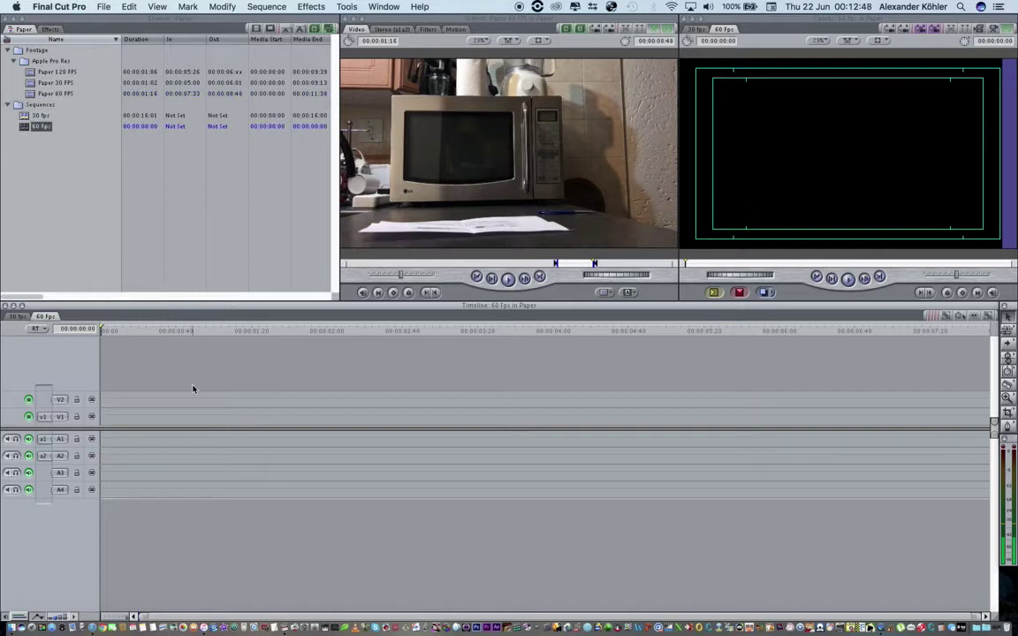
pyautogui.doubleClick(41, 116)
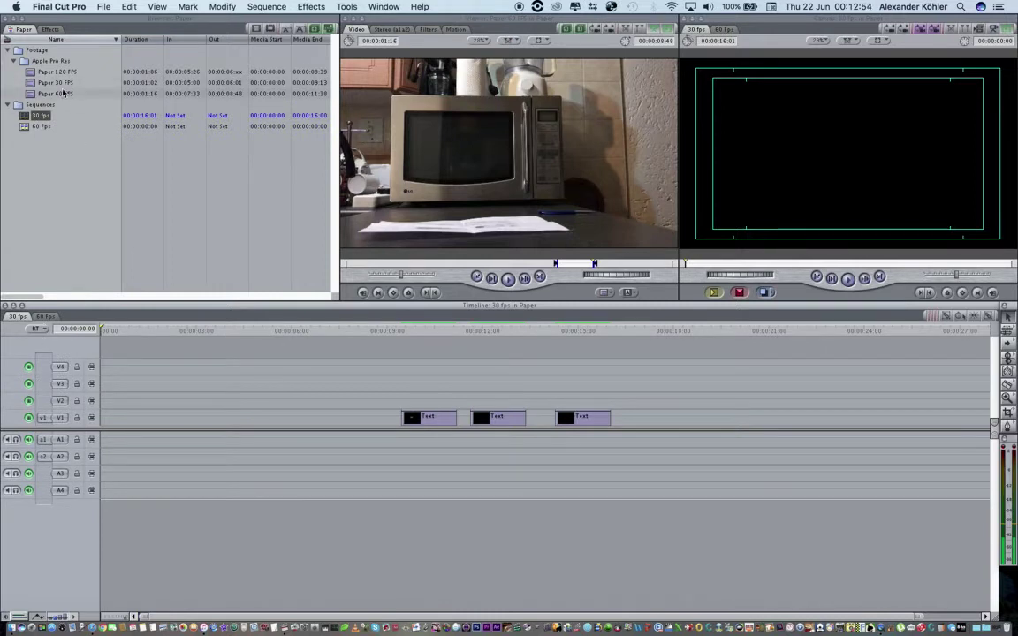
pyautogui.doubleClick(55, 82)
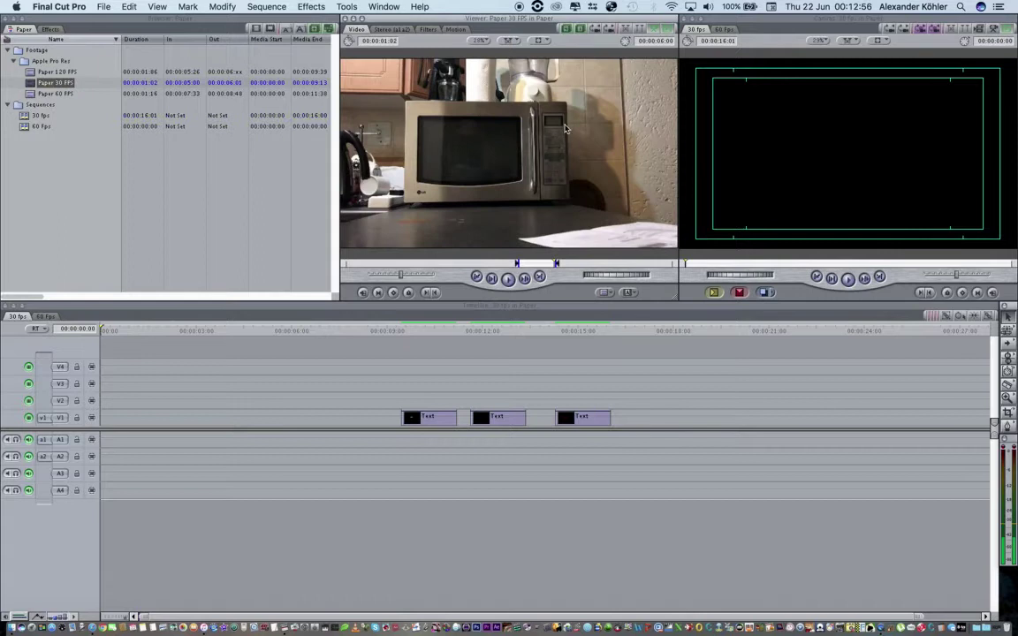
pyautogui.moveTo(560, 244); pyautogui.dragTo(125, 416)
pyautogui.press('Home')
pyautogui.press('super+equal')
pyautogui.press('super+equal')
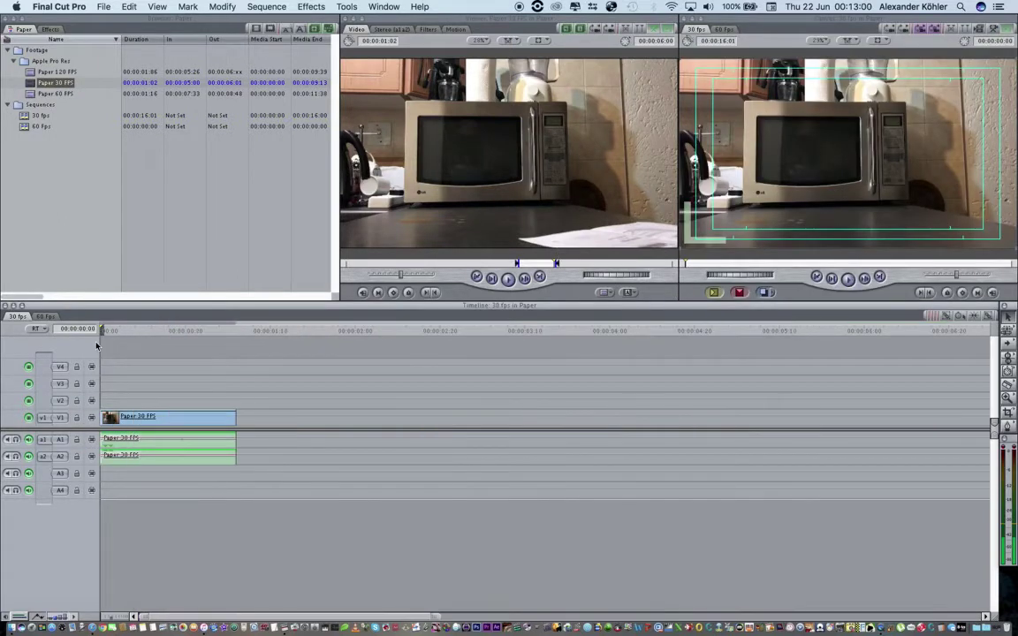
# - Slow the Paper 30 FPS clip to 50% speed, leaving sequence settings unchanged
pyautogui.click(204, 416)
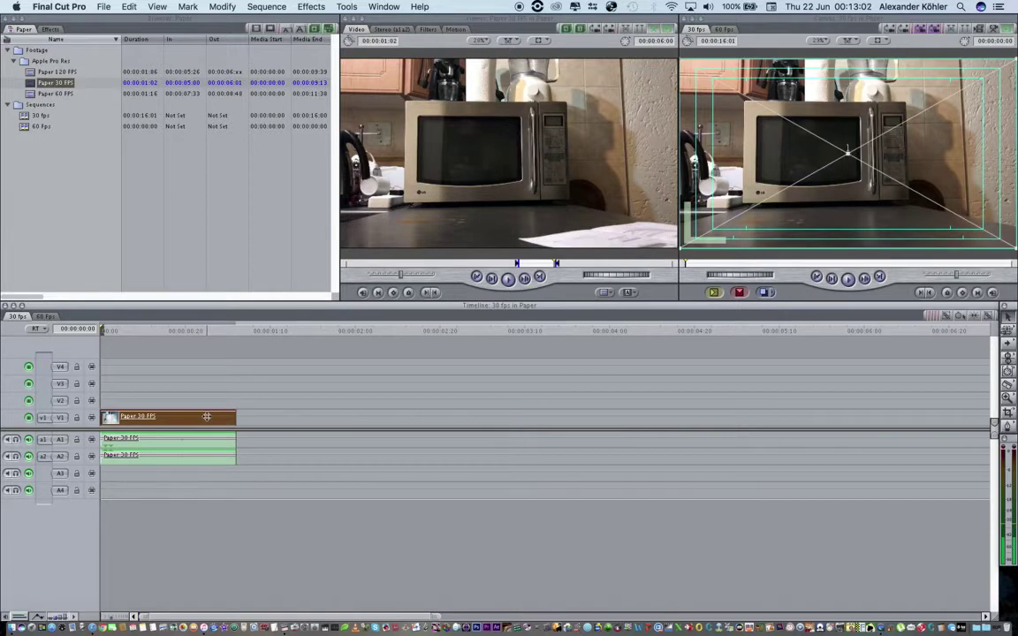
pyautogui.rightClick(227, 408)
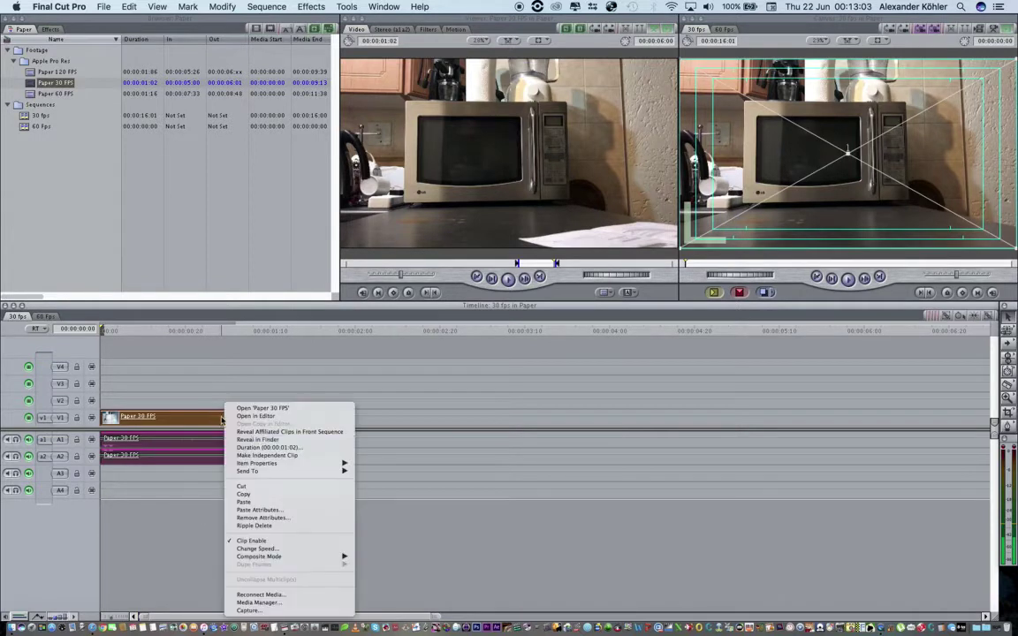
pyautogui.click(324, 550)
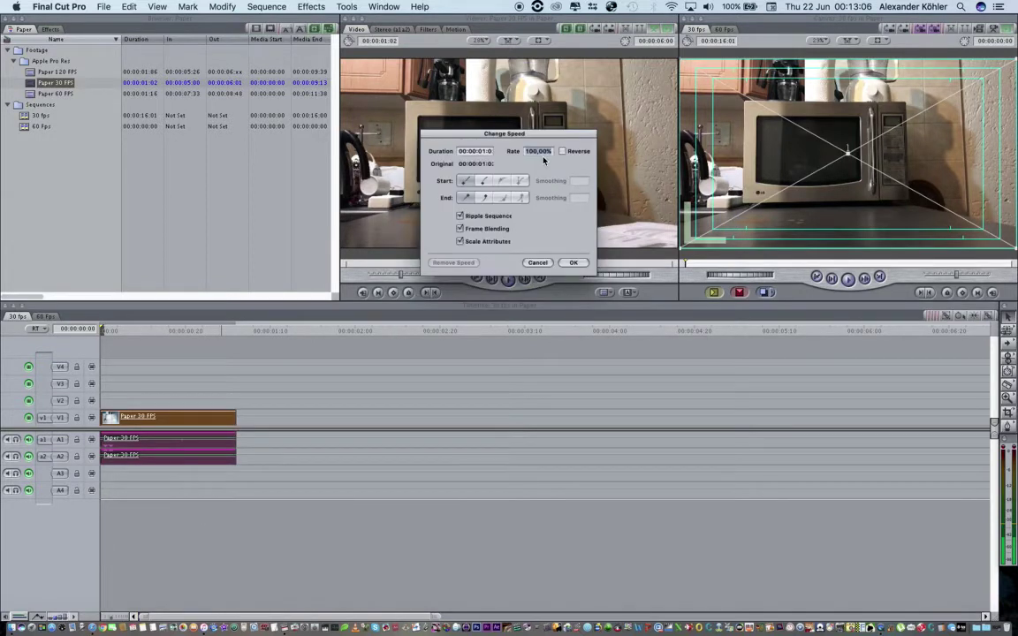
pyautogui.write('50')
pyautogui.press('Return')
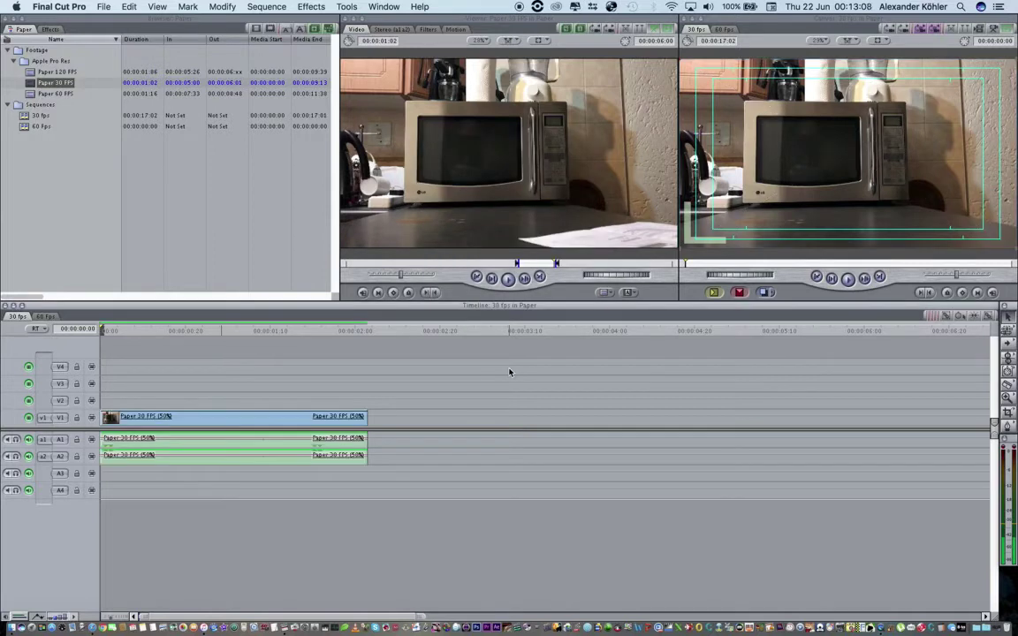
pyautogui.press('super+0')
pyautogui.click(609, 569)
pyautogui.press('super+minus')
pyautogui.press('super+minus')
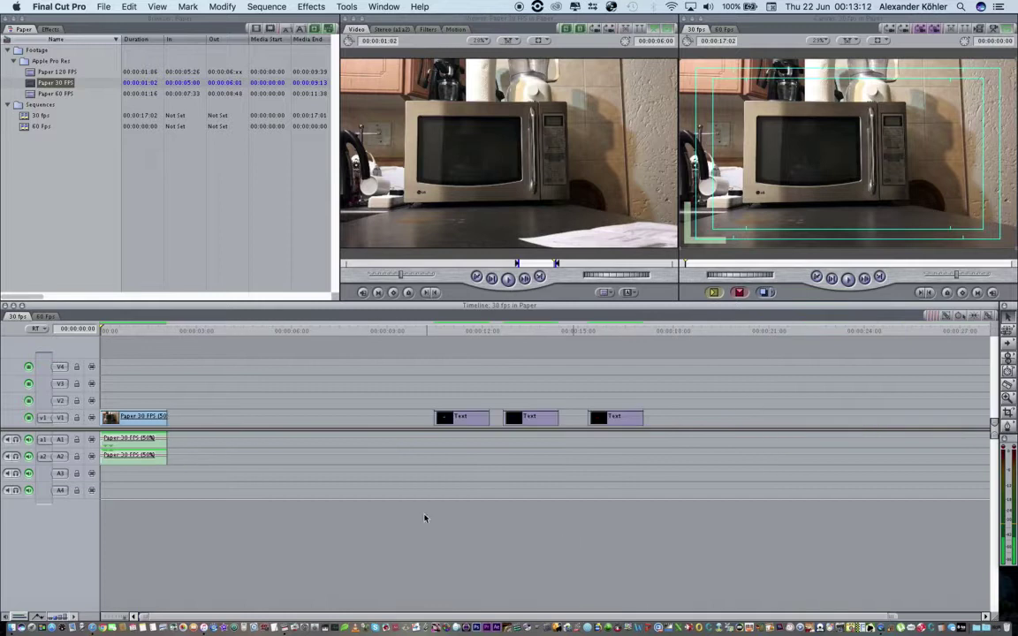
# - Move the first Text label onto V2 above the 30 FPS clip, render, and enable All Frames external video
pyautogui.moveTo(461, 419); pyautogui.dragTo(167, 401)
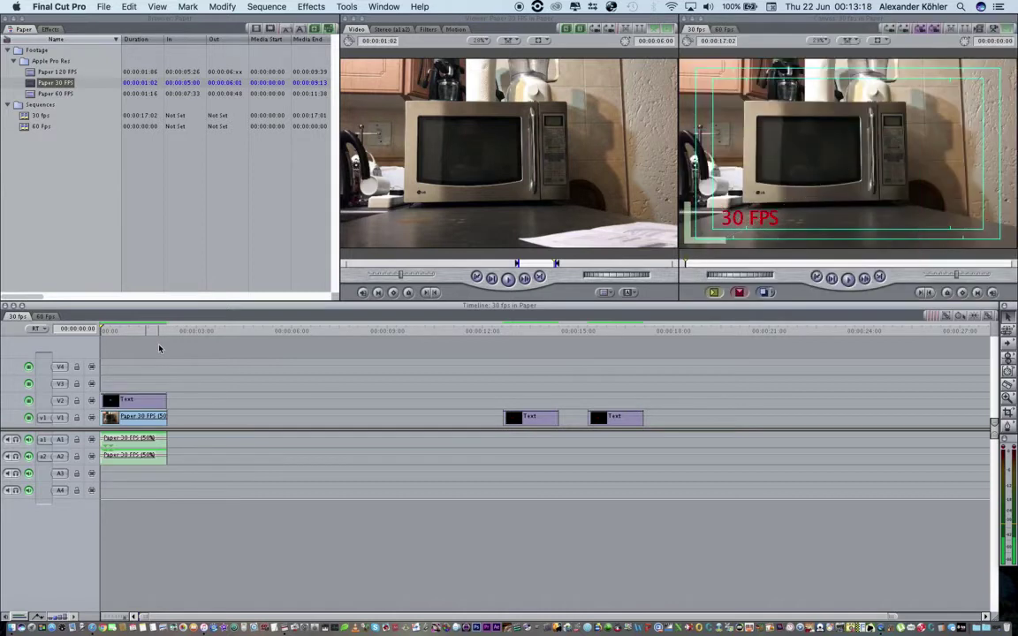
pyautogui.press('super+r')
pyautogui.click(160, 6)
pyautogui.moveTo(294, 475)
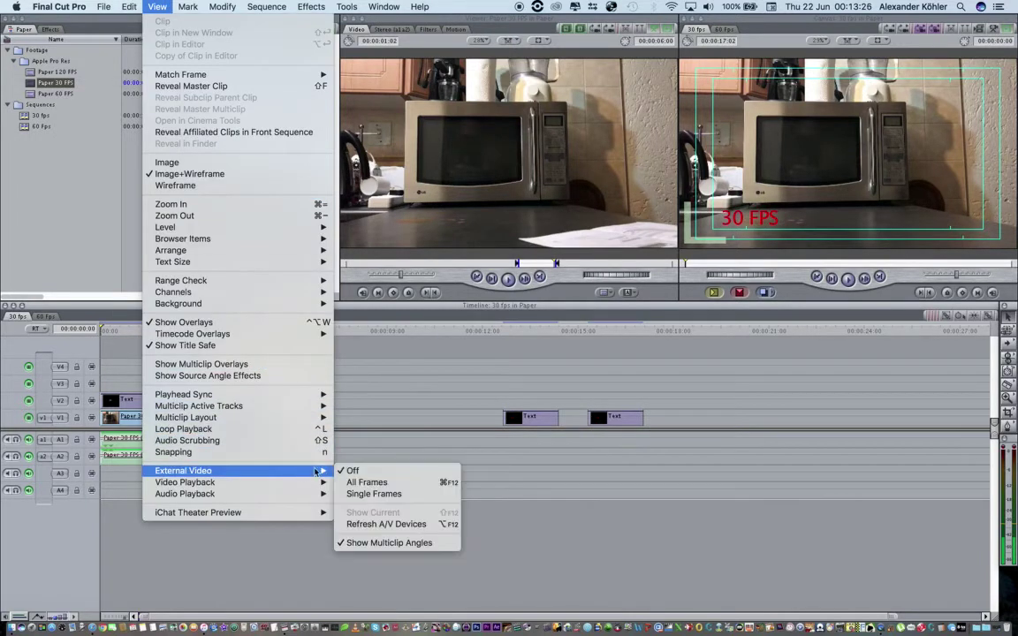
pyautogui.click(367, 483)
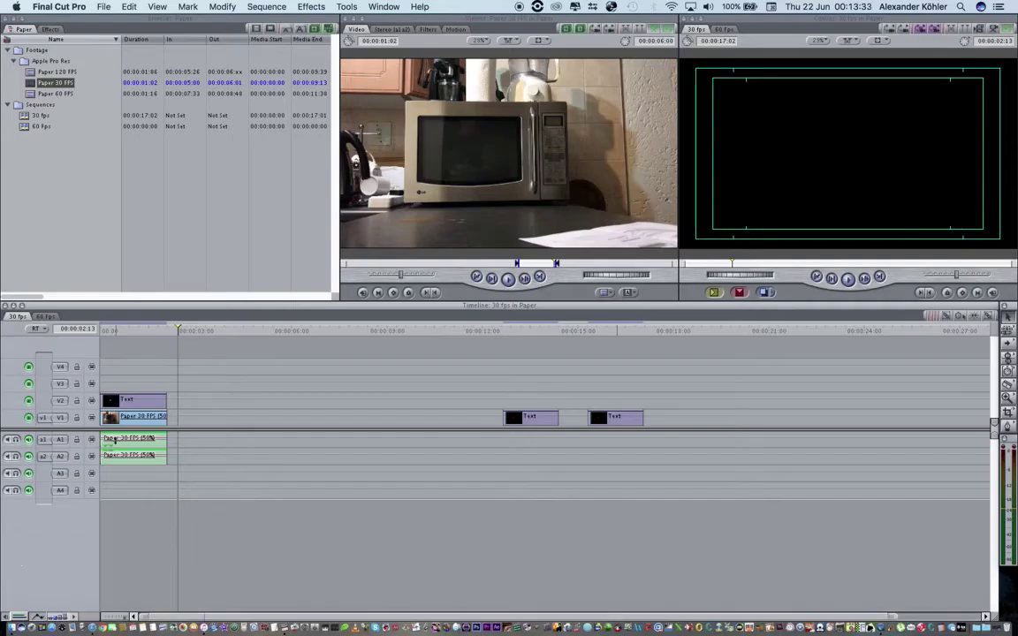
# - Reapply the 50% speed change without frame blending and bring in Paper 60 FPS
pyautogui.rightClick(152, 416)
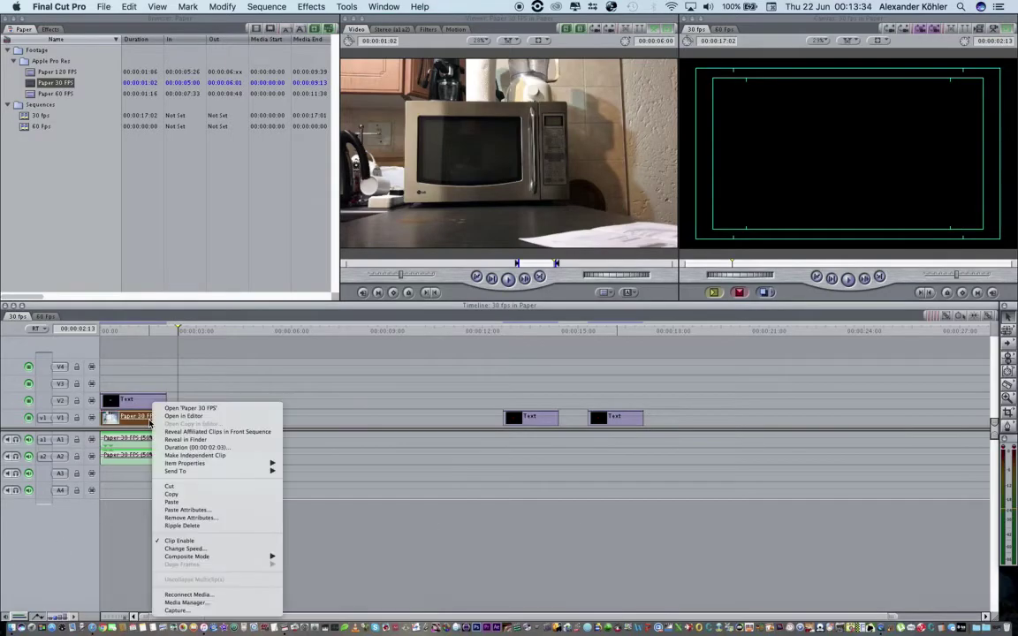
pyautogui.click(223, 552)
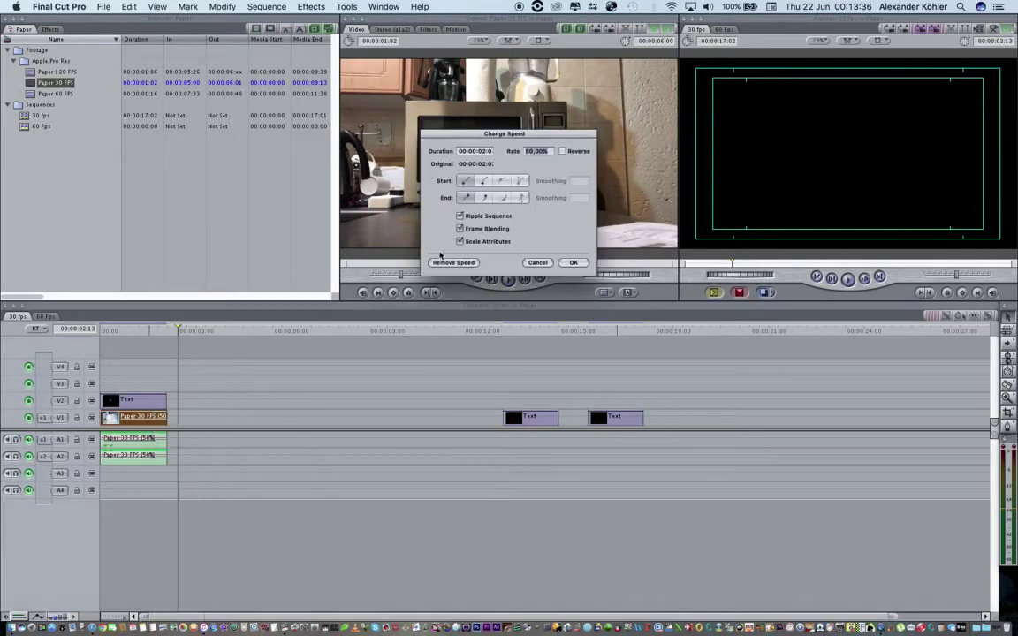
pyautogui.click(572, 263)
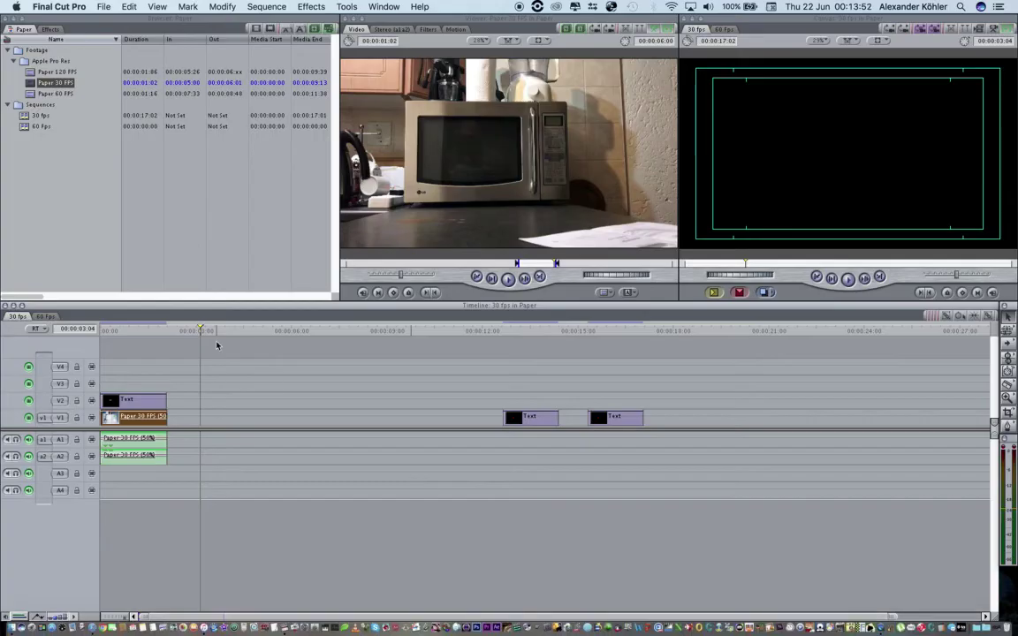
pyautogui.click(221, 351)
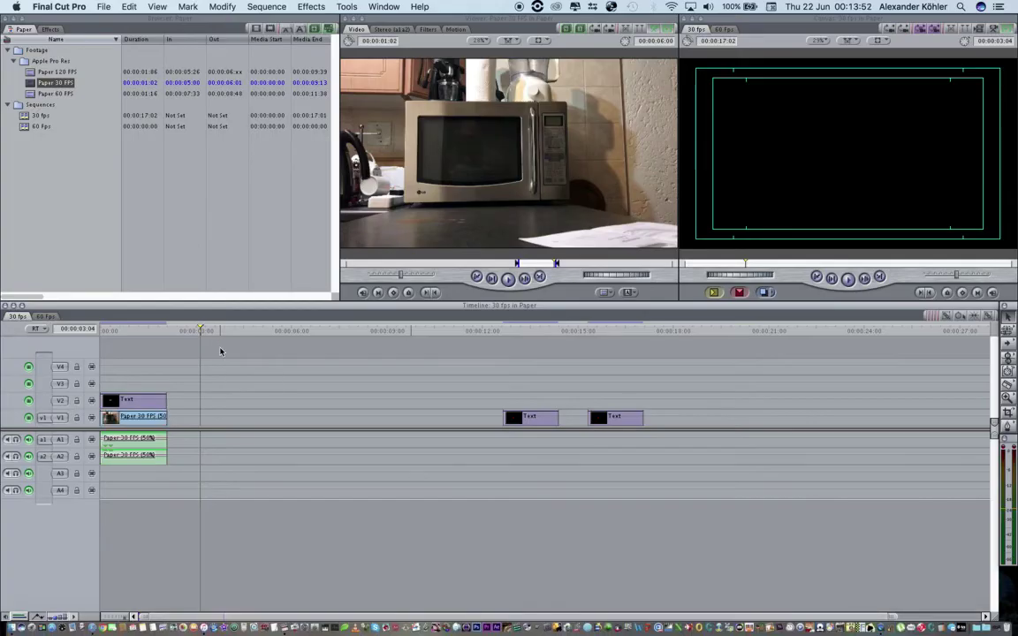
pyautogui.moveTo(55, 94); pyautogui.dragTo(205, 422)
# - Place Paper 60 FPS on V1 at the playhead after the slowed 30 FPS clip
pyautogui.moveTo(243, 331); pyautogui.dragTo(205, 344)
pyautogui.press('super+equal')
pyautogui.press('super+equal')
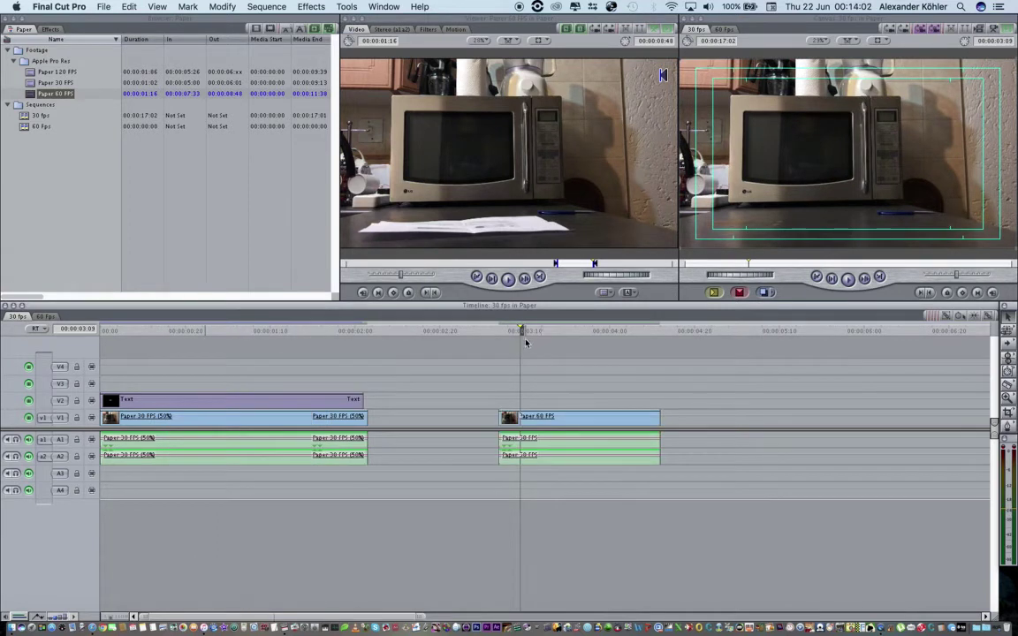
pyautogui.moveTo(522, 333); pyautogui.dragTo(516, 337)
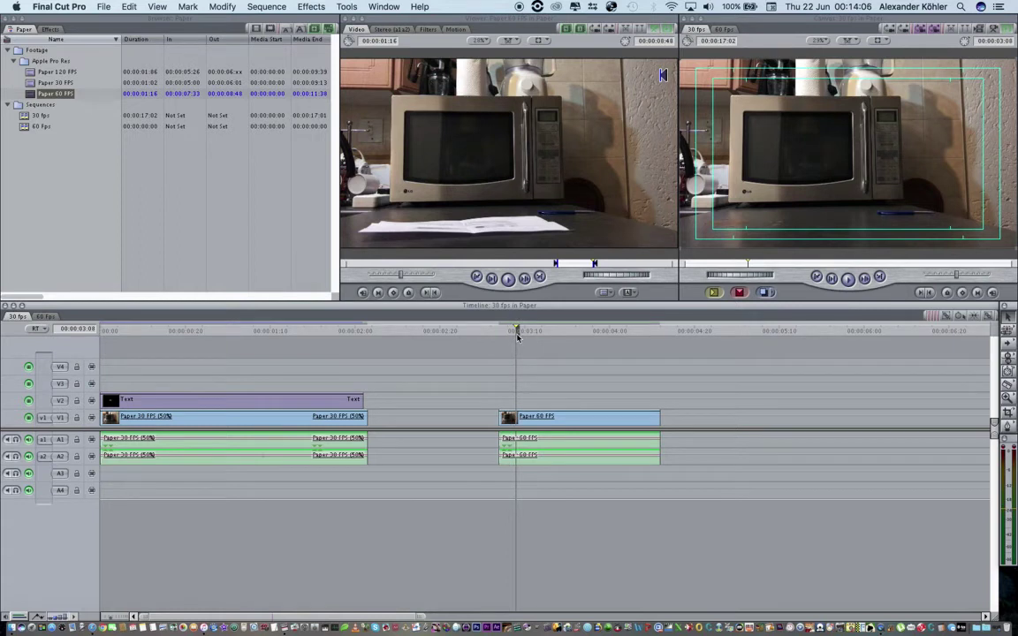
pyautogui.press('super+minus')
pyautogui.press('super+minus')
pyautogui.press('super+minus')
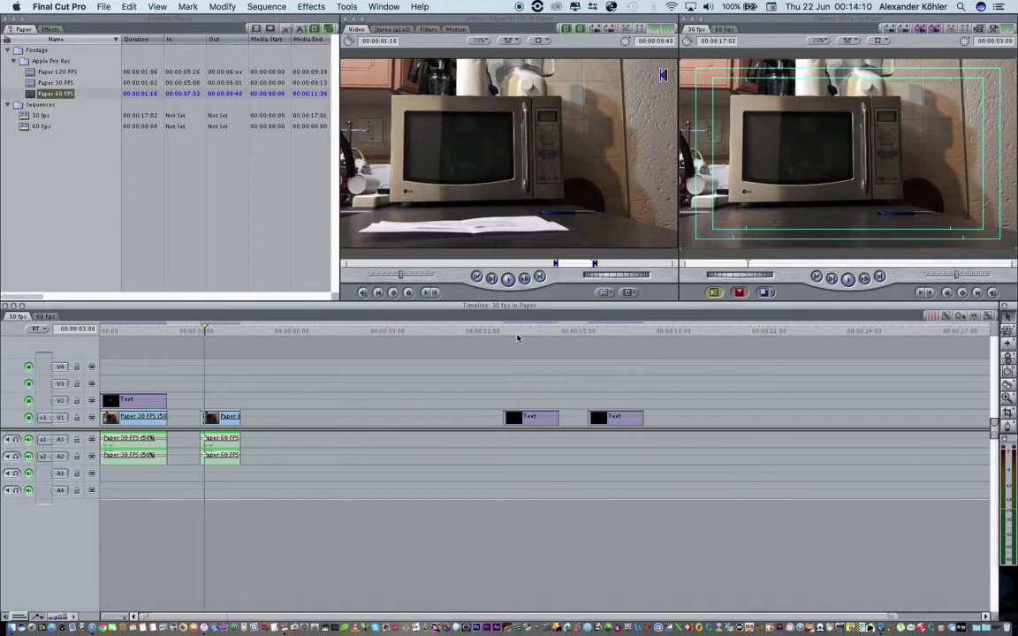
pyautogui.press('super+minus')
pyautogui.press('super+equal')
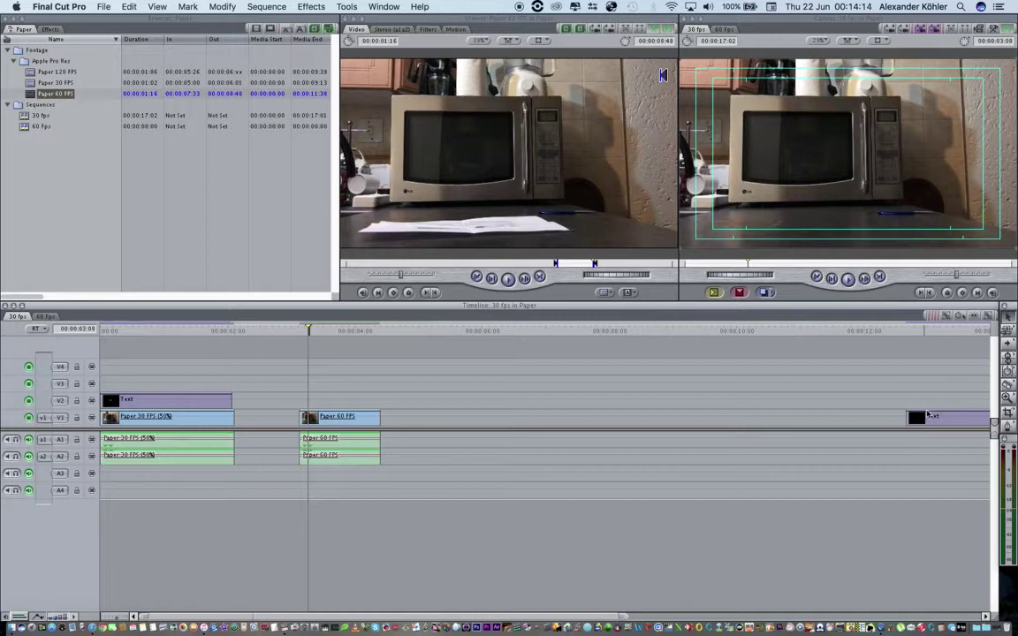
pyautogui.moveTo(309, 329); pyautogui.dragTo(301, 352)
# - Turn on External Video All Frames and play the paper drop full screen
pyautogui.click(158, 7)
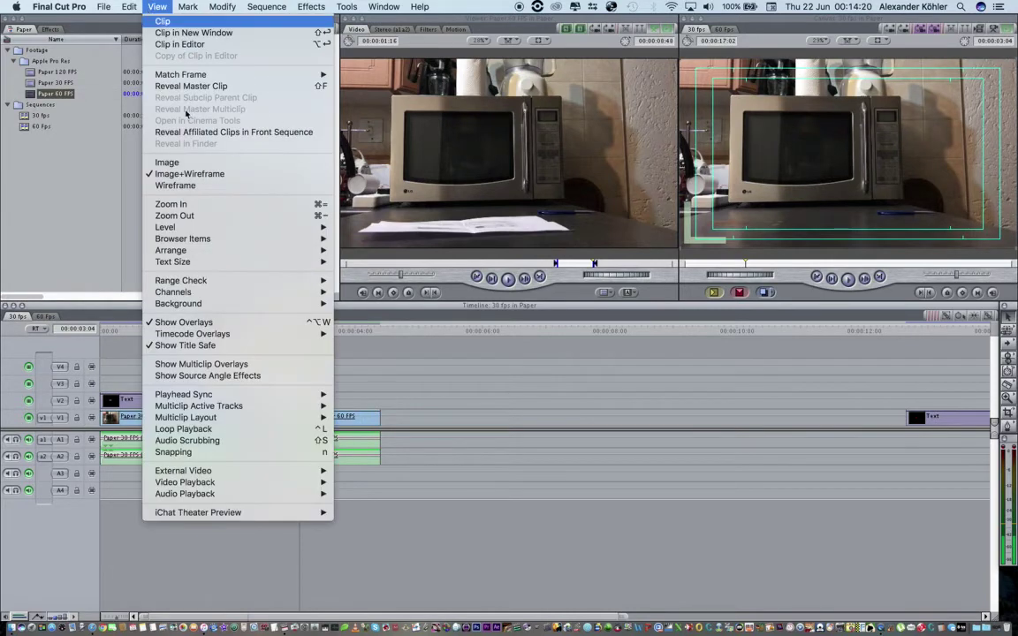
pyautogui.moveTo(294, 482)
pyautogui.click(371, 483)
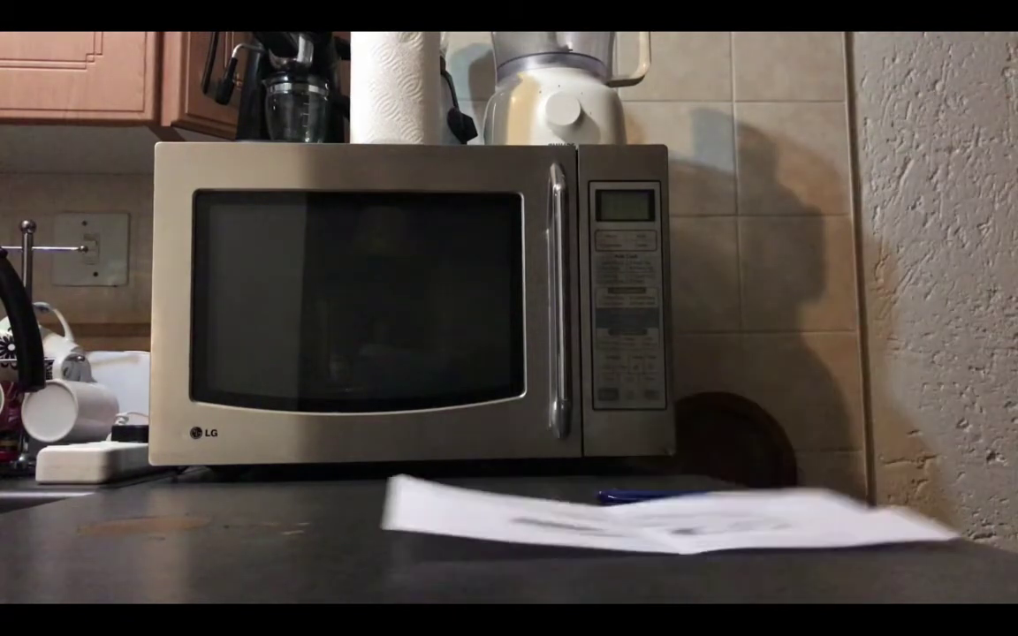
pyautogui.press('space')
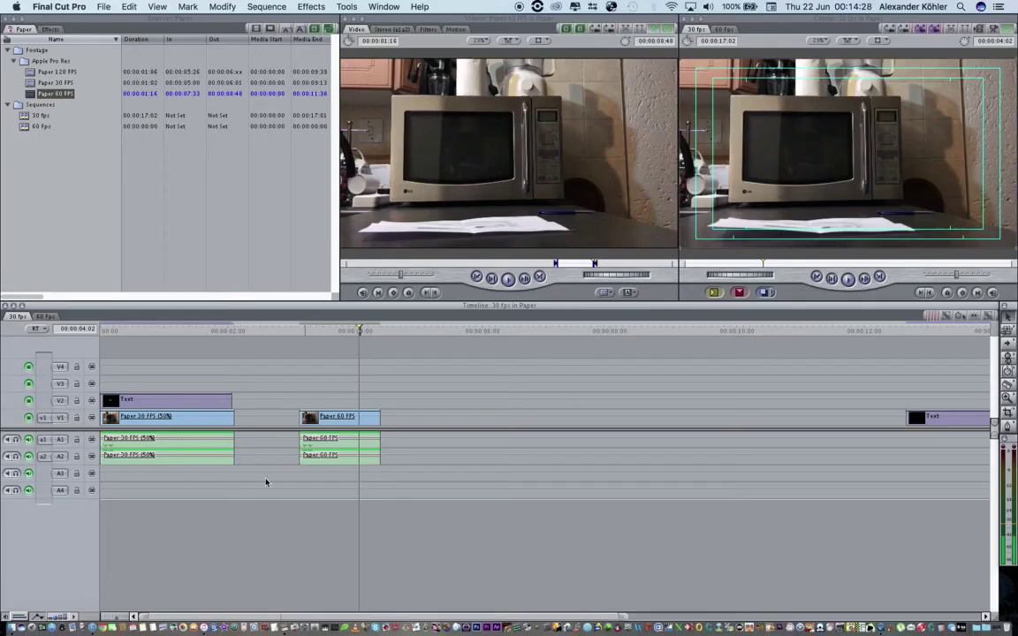
# - Slow Paper 60 FPS to 50%, review it in reverse, then switch to the 60 fps sequence
pyautogui.rightClick(370, 416)
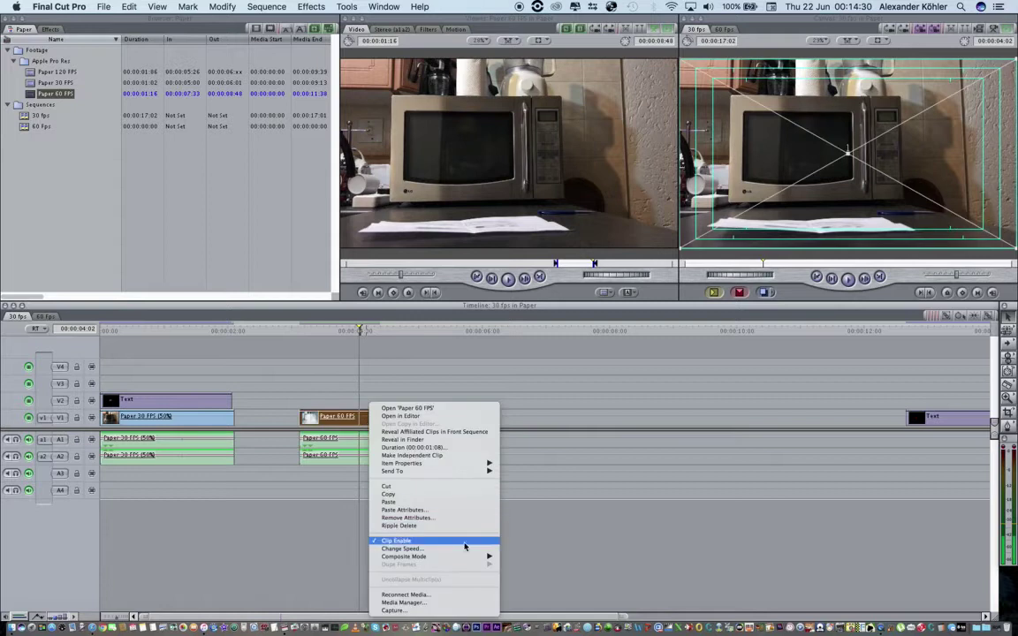
pyautogui.press('Return')
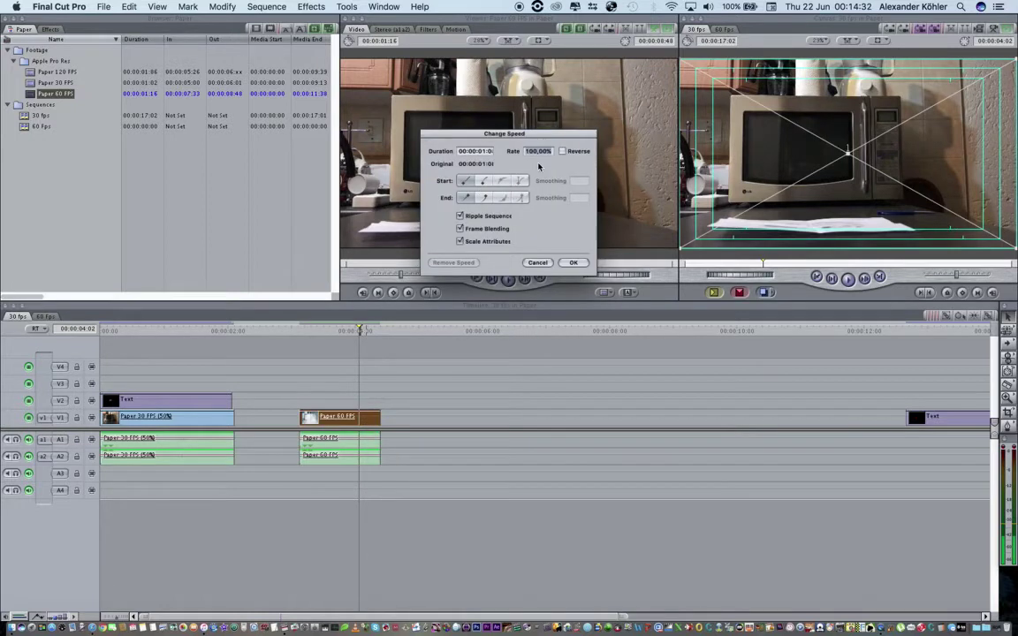
pyautogui.write('50')
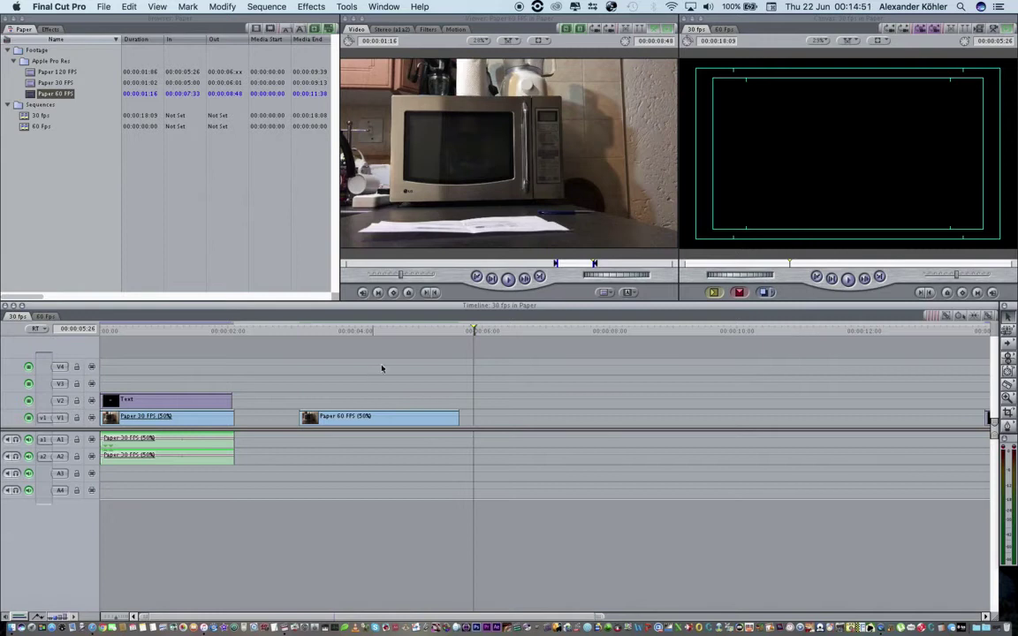
pyautogui.press('j')
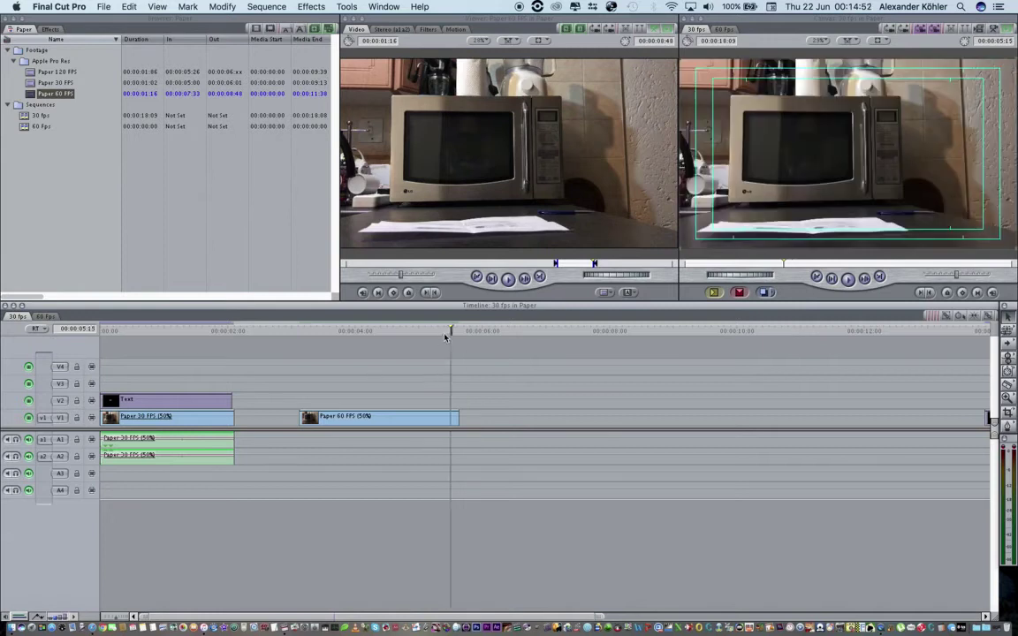
pyautogui.press('k')
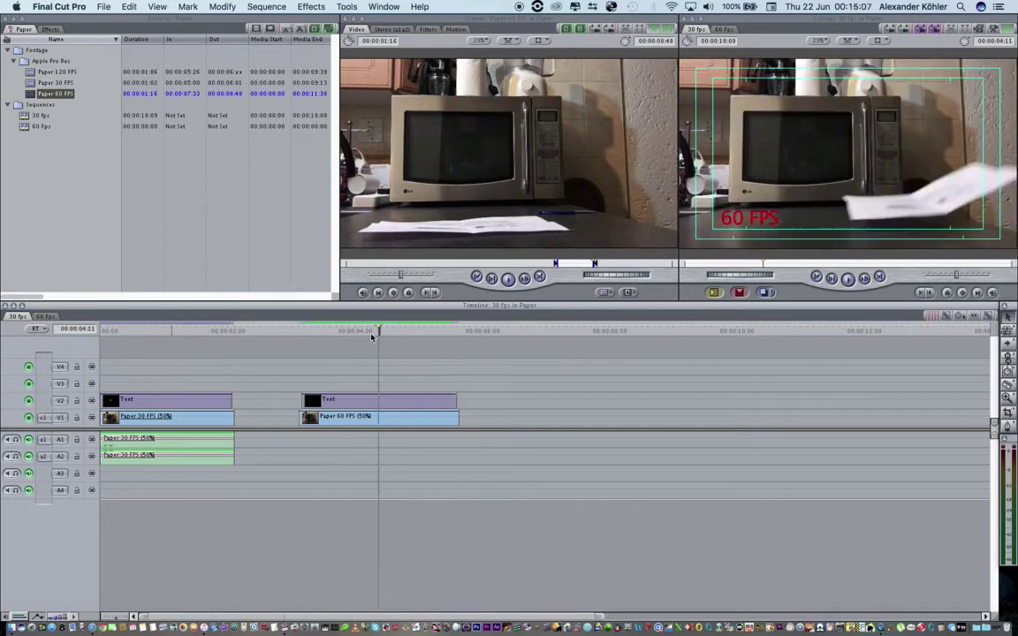
pyautogui.click(46, 317)
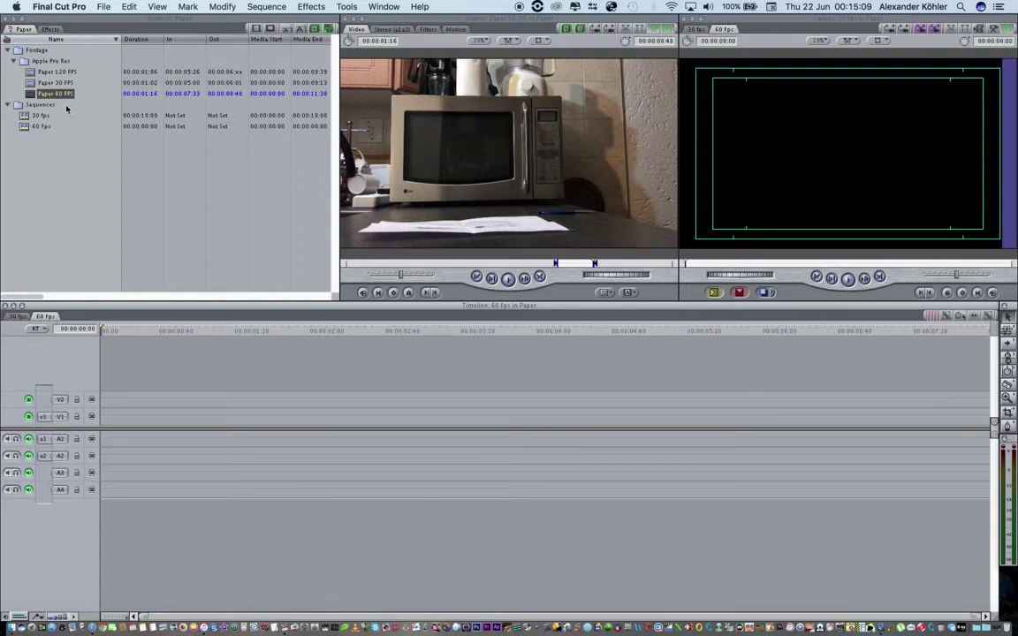
# - Place Paper 60 FPS in the 60 fps sequence and change its speed to 50%
pyautogui.moveTo(62, 101); pyautogui.dragTo(119, 416)
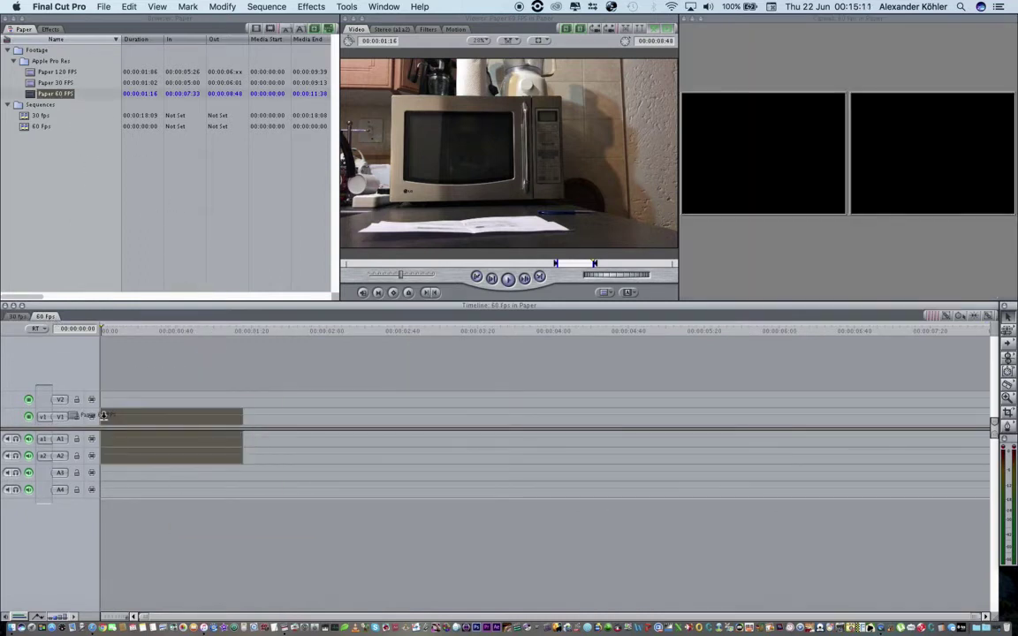
pyautogui.moveTo(210, 336)
pyautogui.mouseDown()
pyautogui.moveTo(191, 334)
pyautogui.moveTo(229, 338)
pyautogui.mouseUp()
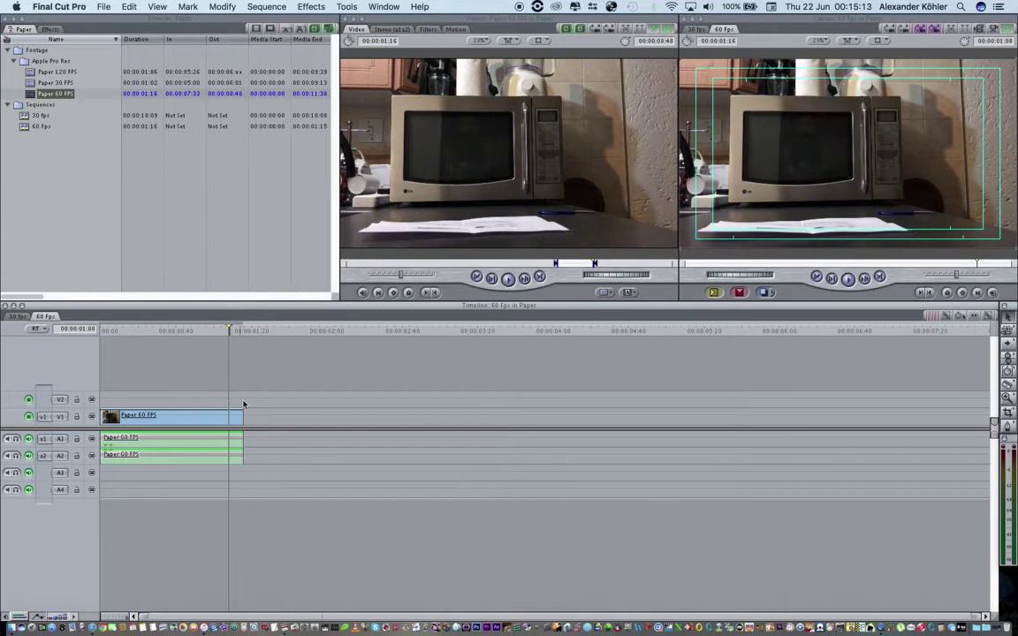
pyautogui.rightClick(219, 420)
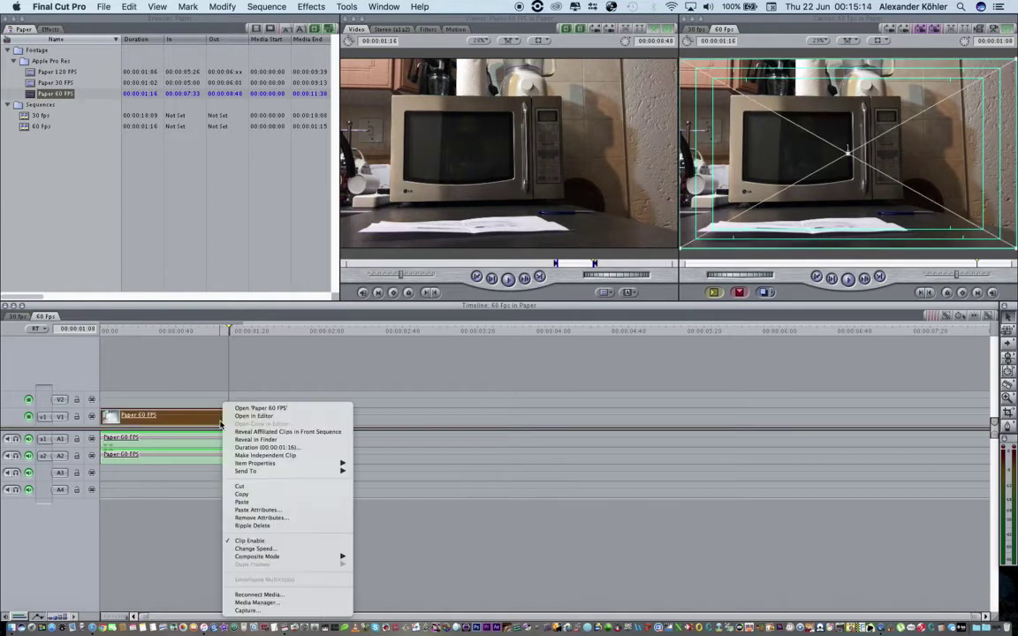
pyautogui.click(256, 549)
pyautogui.write('50')
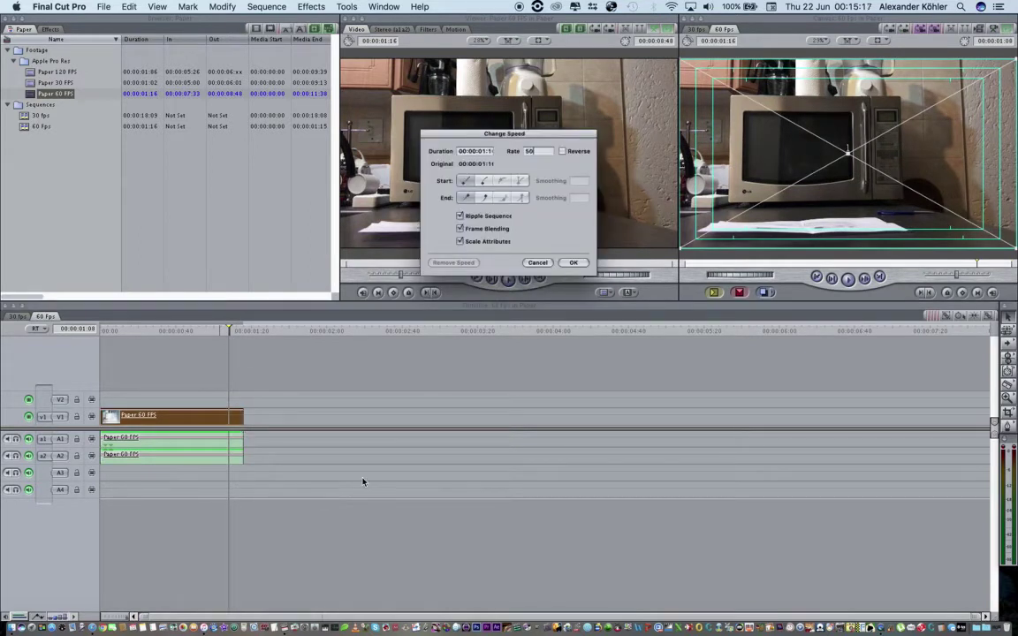
pyautogui.click(575, 263)
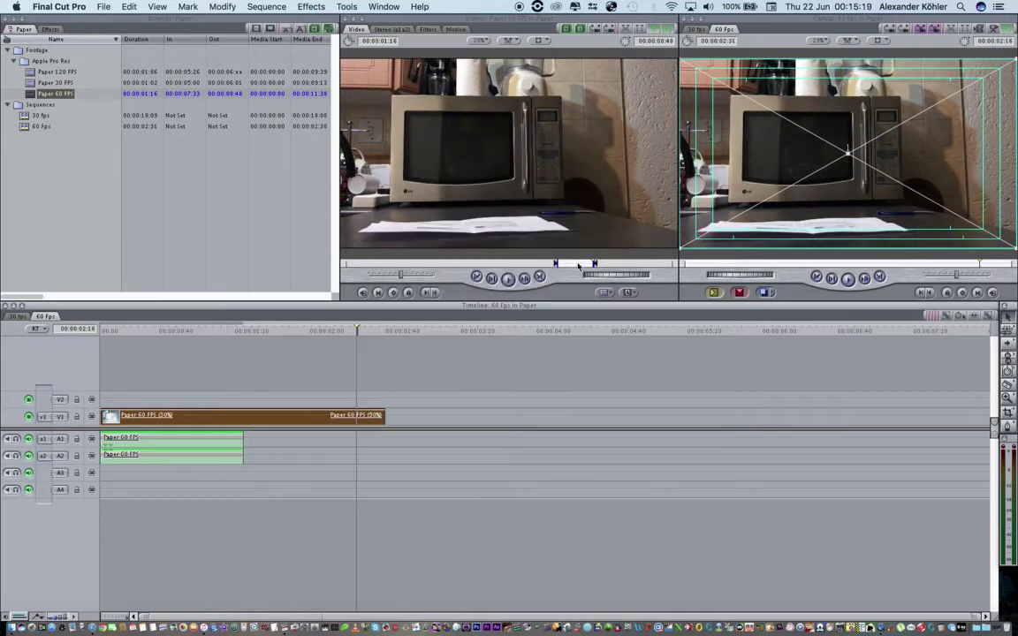
# - Delete the slowed clip's audio and play it back from near the start
pyautogui.click(193, 449)
pyautogui.press('Delete')
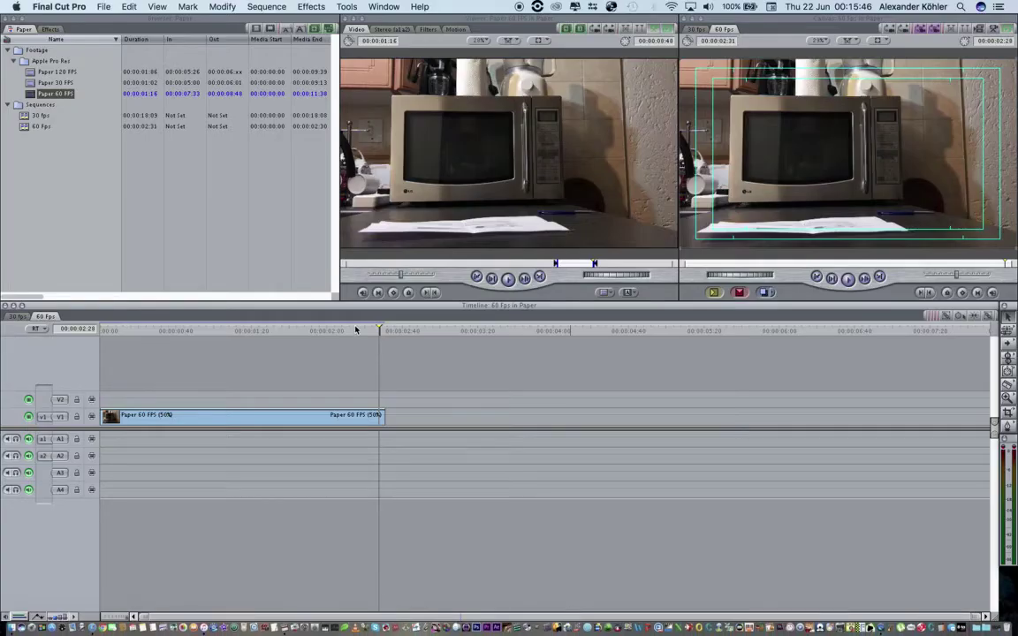
pyautogui.moveTo(357, 331); pyautogui.dragTo(383, 353)
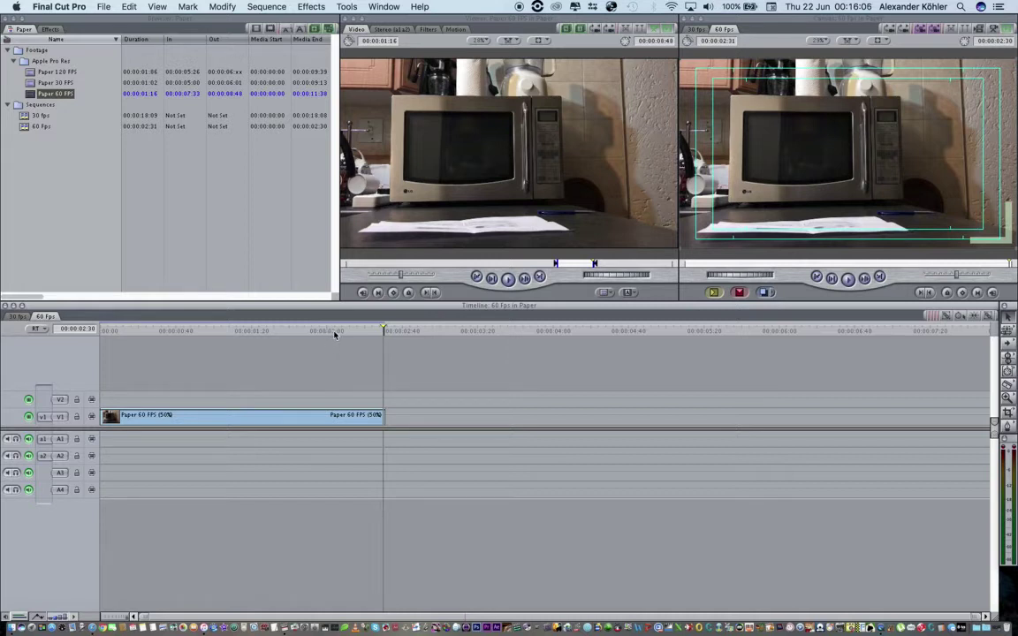
pyautogui.moveTo(332, 337); pyautogui.dragTo(198, 342)
pyautogui.press('space')
pyautogui.press('space')
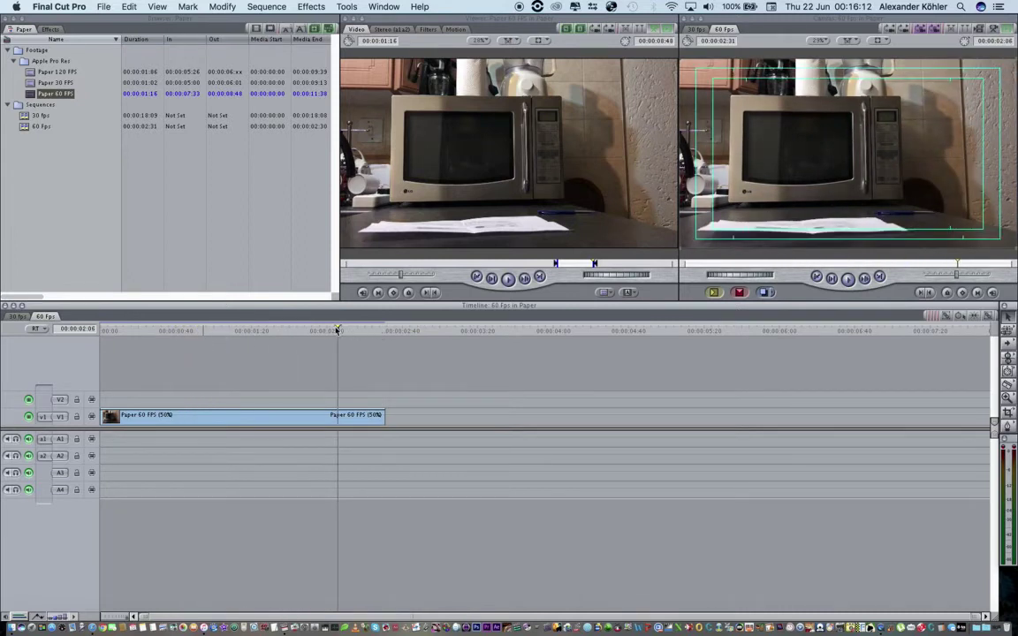
# - Return to the 30 fps sequence and play the labelled 60 FPS section from 00:00:03:08
pyautogui.click(12, 317)
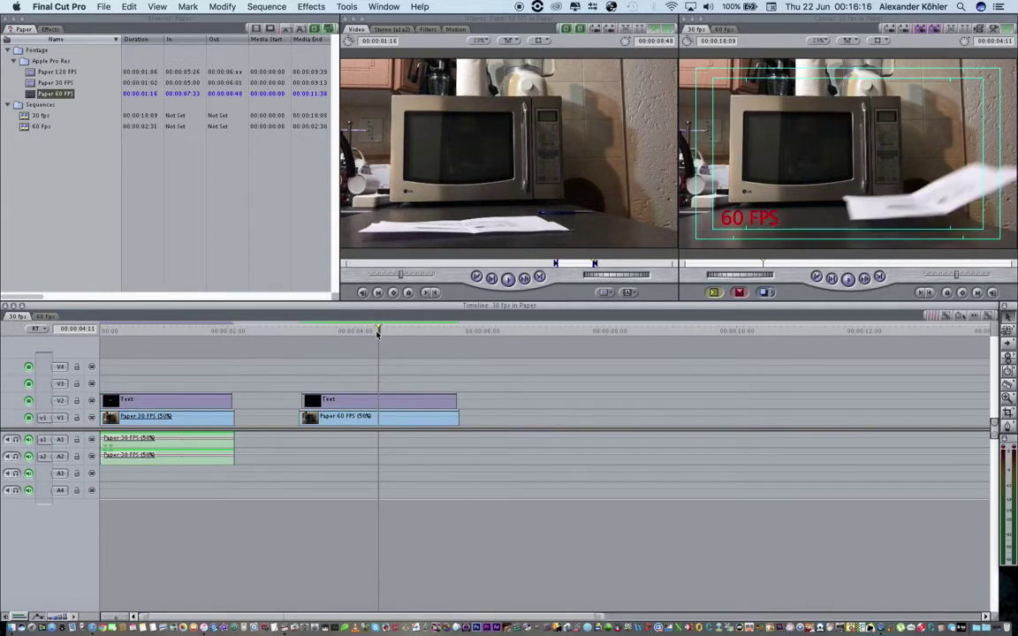
pyautogui.moveTo(378, 332); pyautogui.dragTo(308, 346)
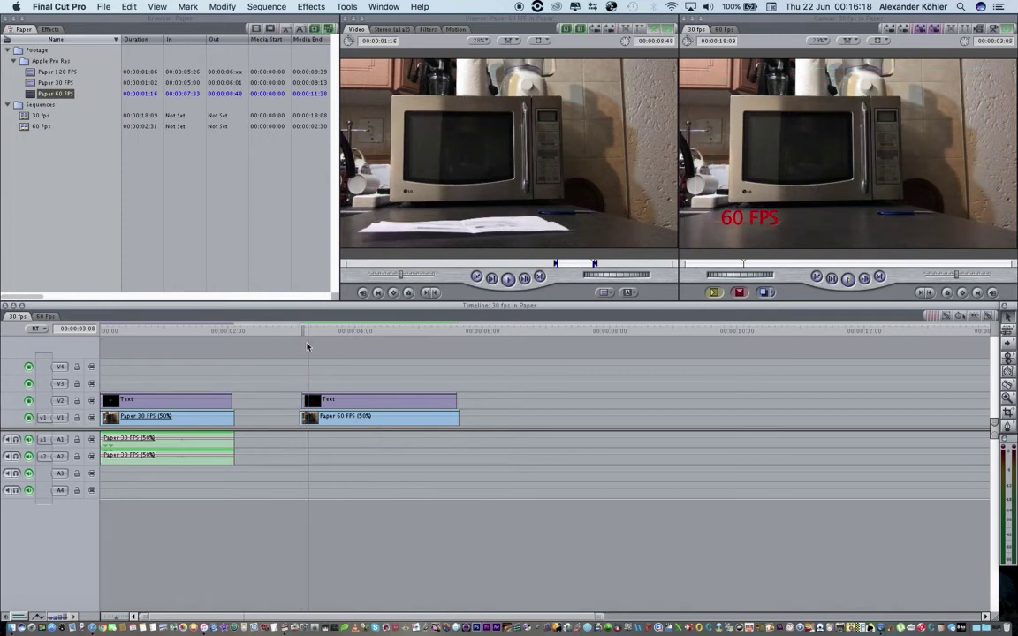
pyautogui.press('space')
pyautogui.press('space')
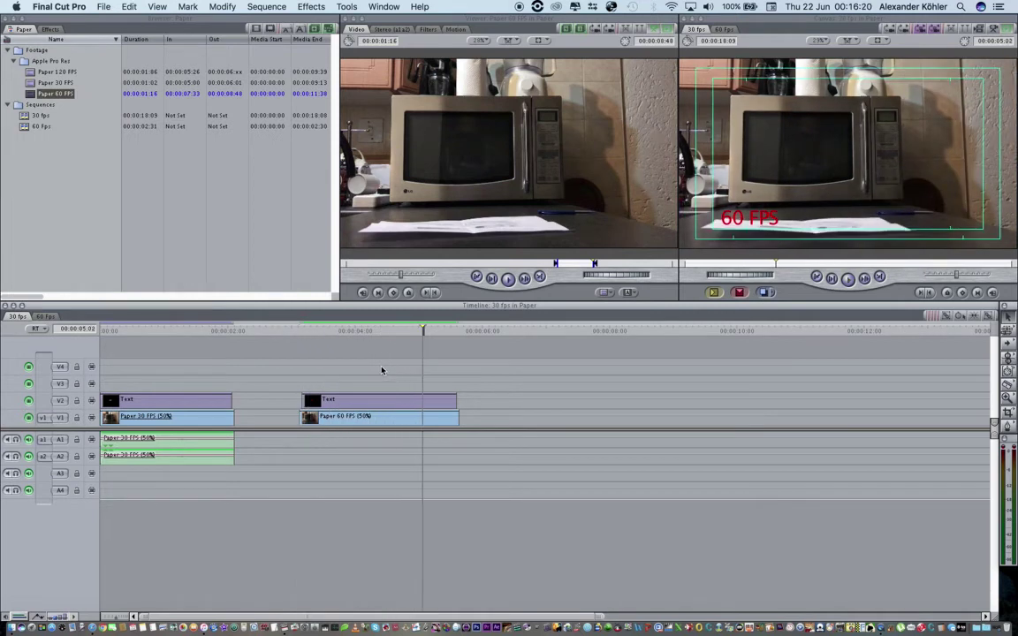
pyautogui.press('space')
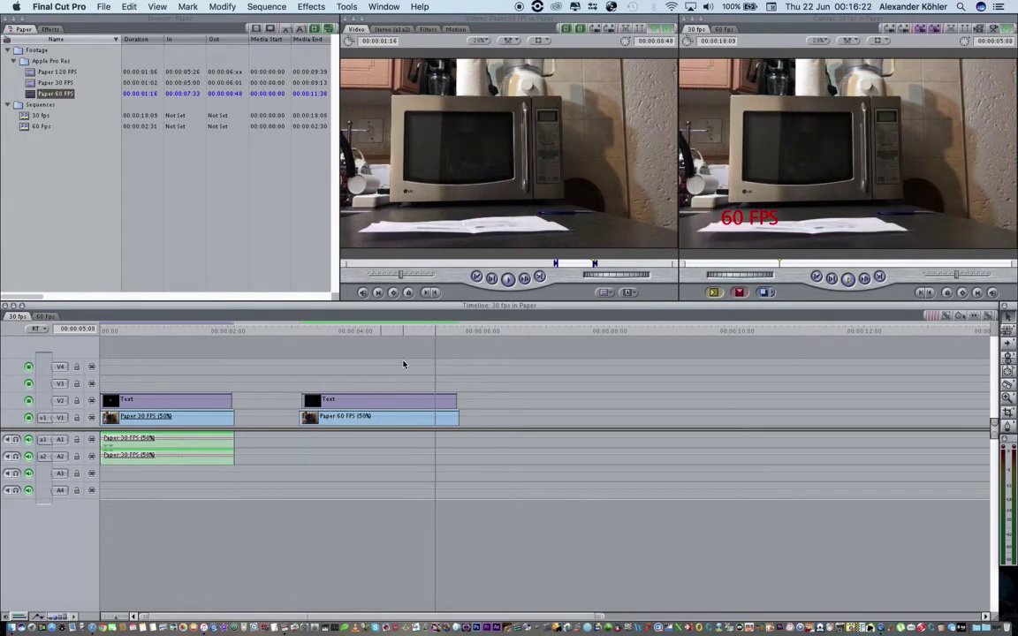
pyautogui.moveTo(452, 336); pyautogui.dragTo(410, 343)
# - Zoom the timeline out, replay the 60 FPS clip from 00:00:03:14, and select the Paper 120 FPS footage
pyautogui.press('super+minus')
pyautogui.press('super+minus')
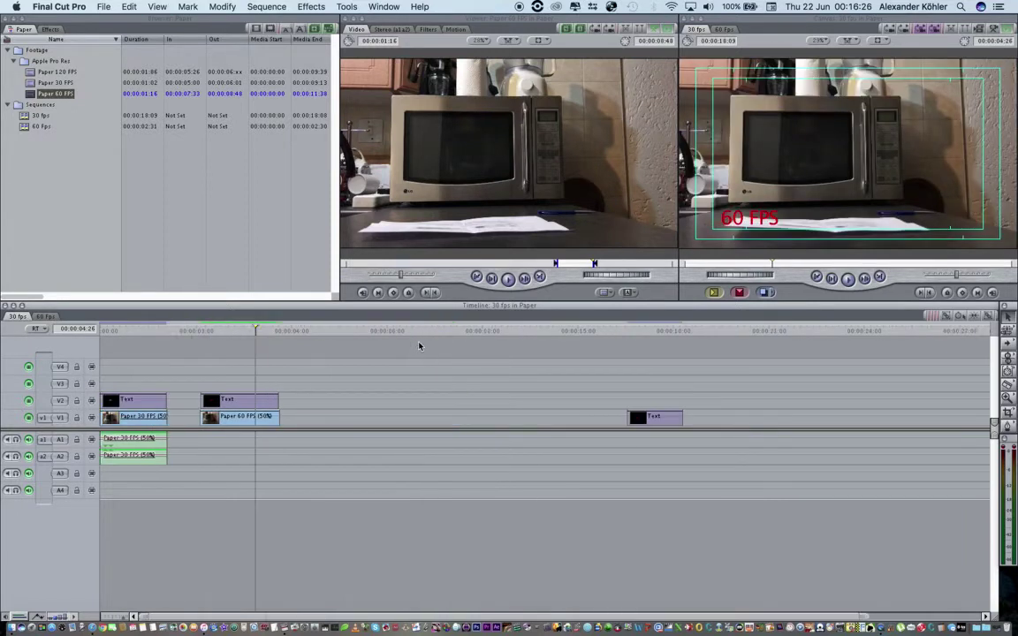
pyautogui.press('super+minus')
pyautogui.press('super+equal')
pyautogui.click(210, 331)
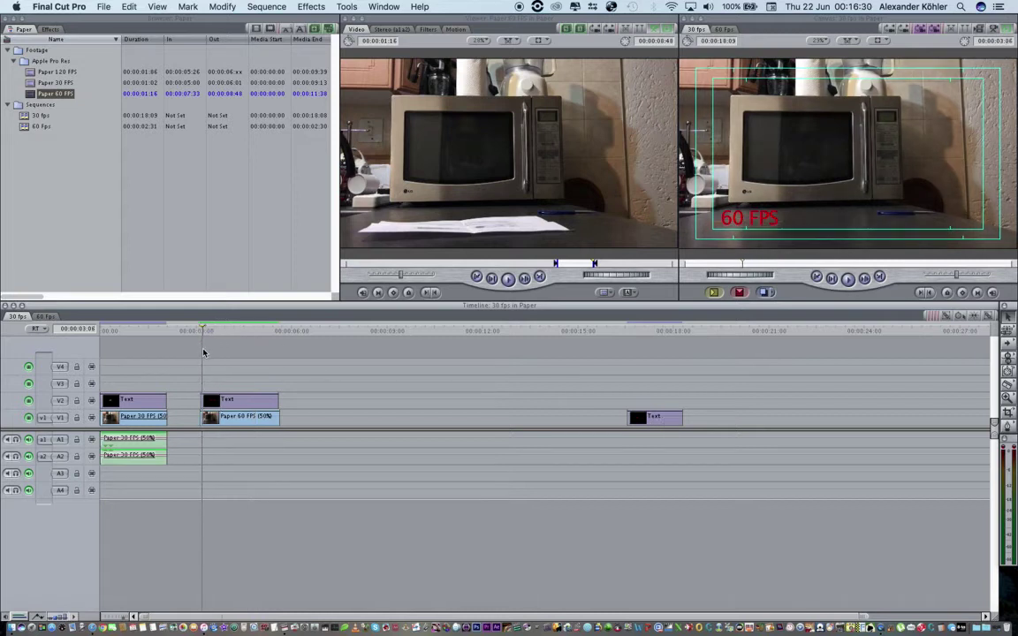
pyautogui.press('space')
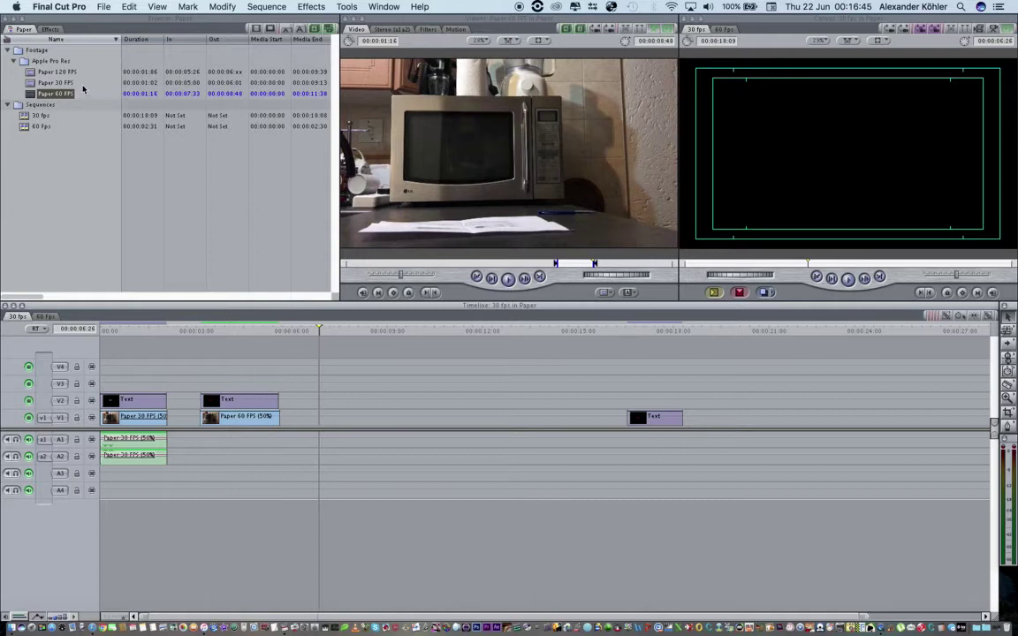
pyautogui.click(63, 72)
# - Insert Paper 120 FPS into the sequence after the 60 FPS clip, with its Text label on the upper track
pyautogui.doubleClick(63, 73)
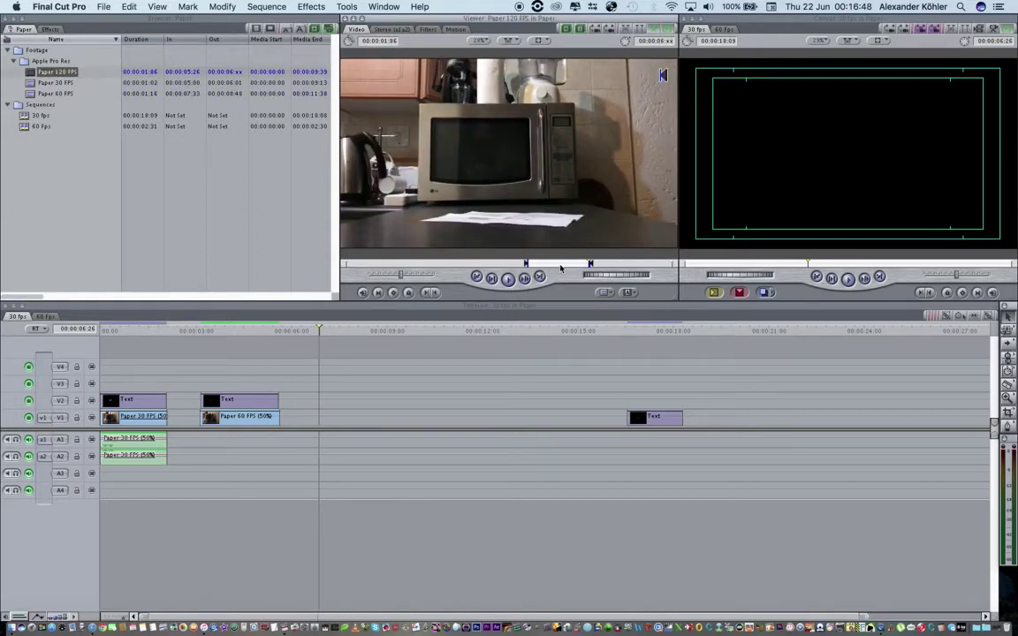
pyautogui.click(525, 277)
pyautogui.moveTo(505, 176); pyautogui.dragTo(366, 417)
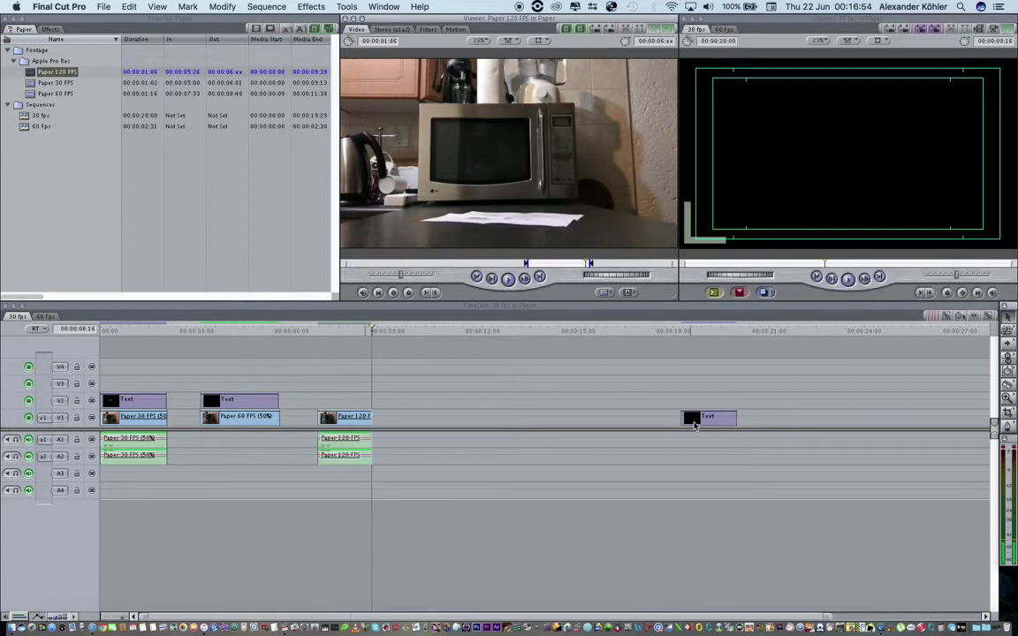
pyautogui.moveTo(700, 417); pyautogui.dragTo(336, 399)
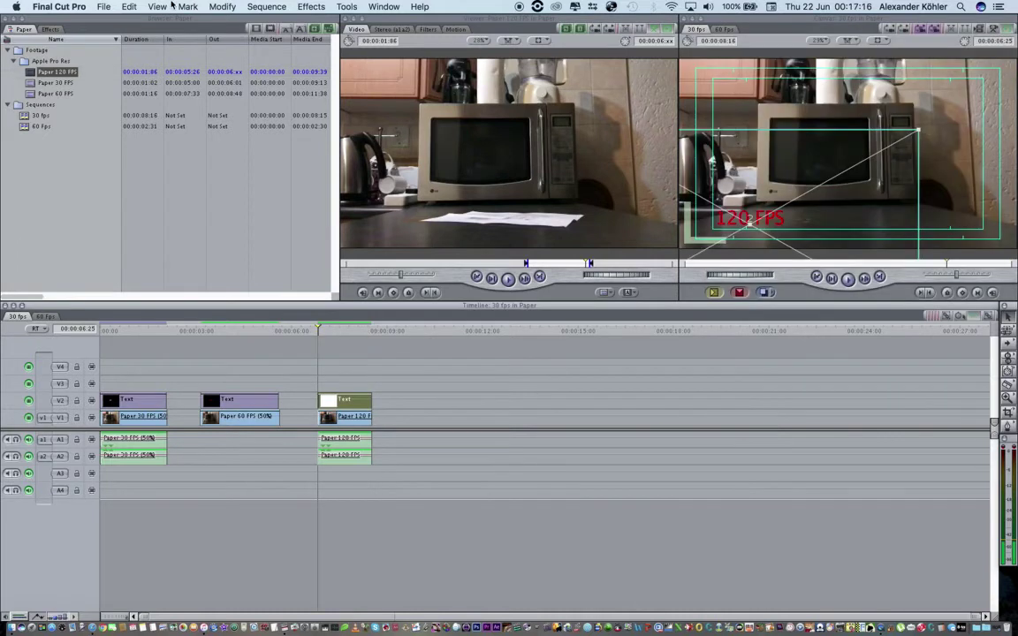
pyautogui.click(157, 6)
# - Send All Frames to external video, play the sequence full screen, then zoom in and park at 00:00:07:18
pyautogui.moveTo(289, 470)
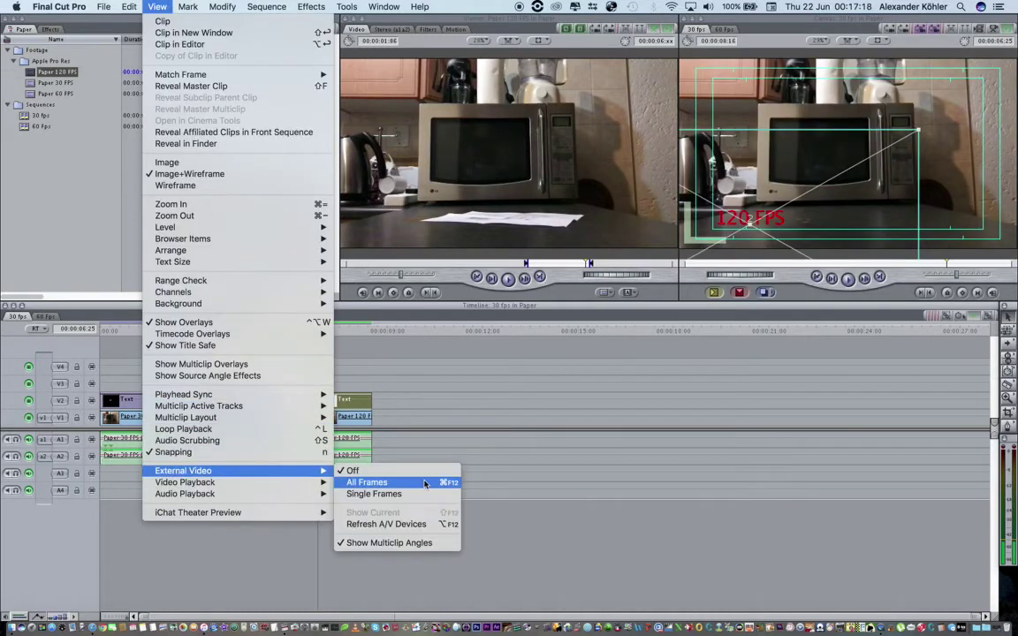
pyautogui.click(425, 484)
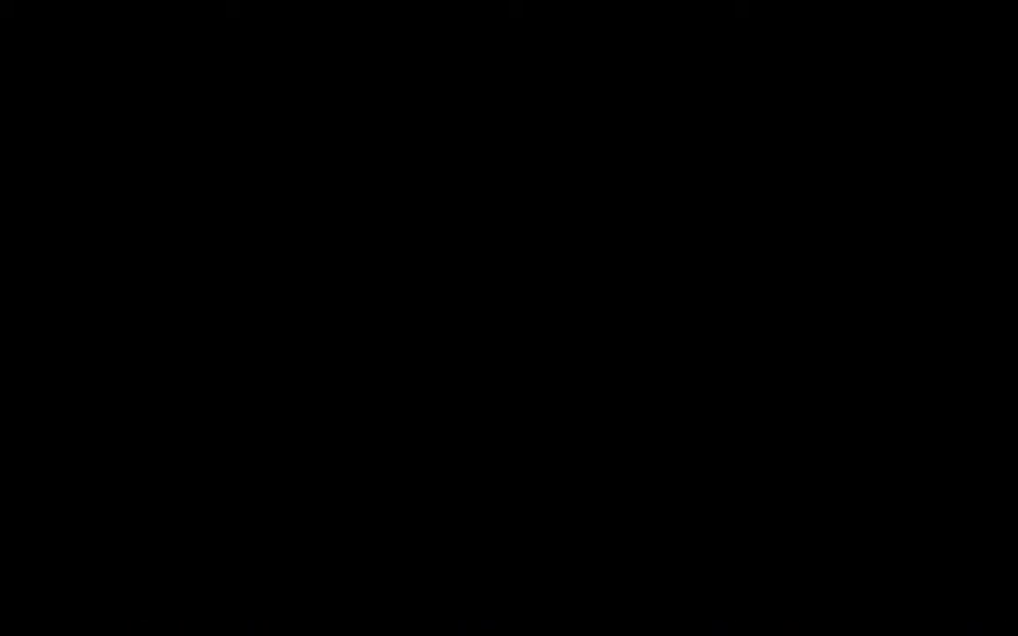
pyautogui.press('space')
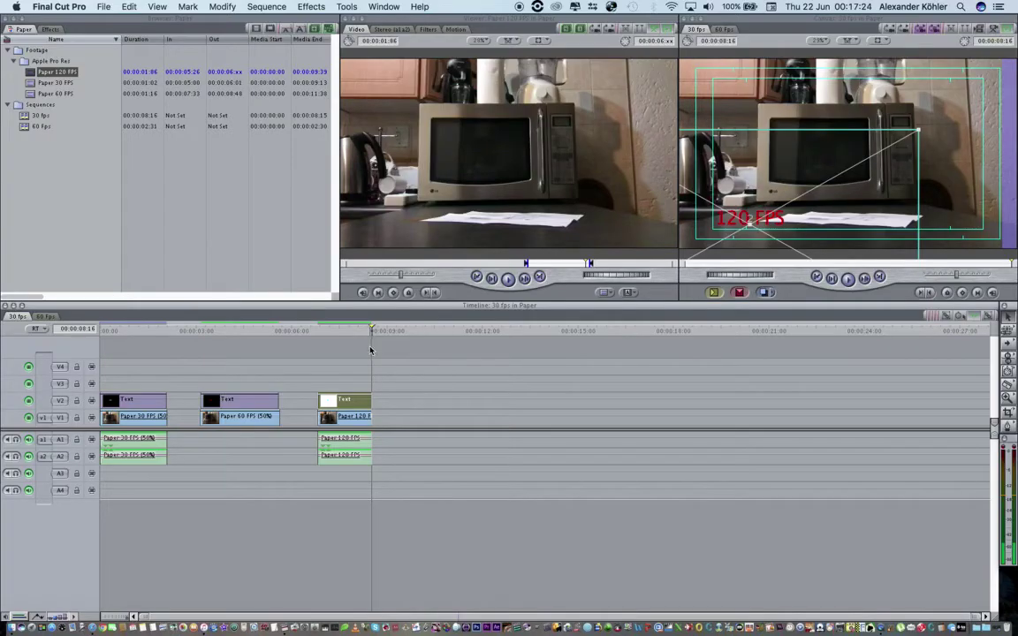
pyautogui.click(355, 333)
pyautogui.press('super+equal')
pyautogui.press('super+equal')
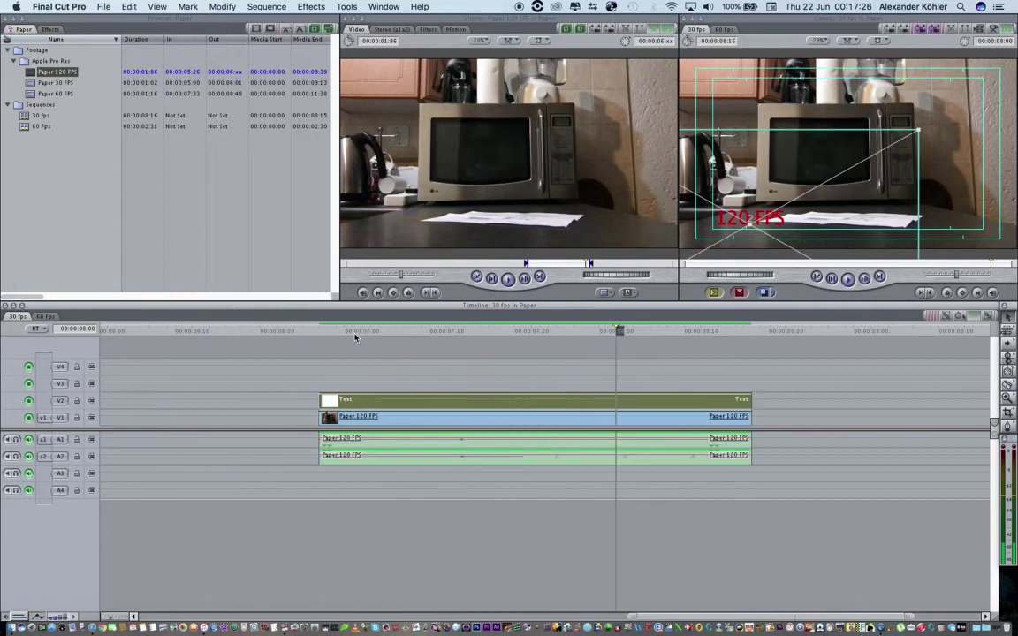
pyautogui.press('Left')
pyautogui.press('Left')
pyautogui.press('Left')
pyautogui.press('Left')
pyautogui.press('Left')
pyautogui.press('Left')
pyautogui.press('Left')
pyautogui.press('Left')
pyautogui.press('Left')
pyautogui.press('Left')
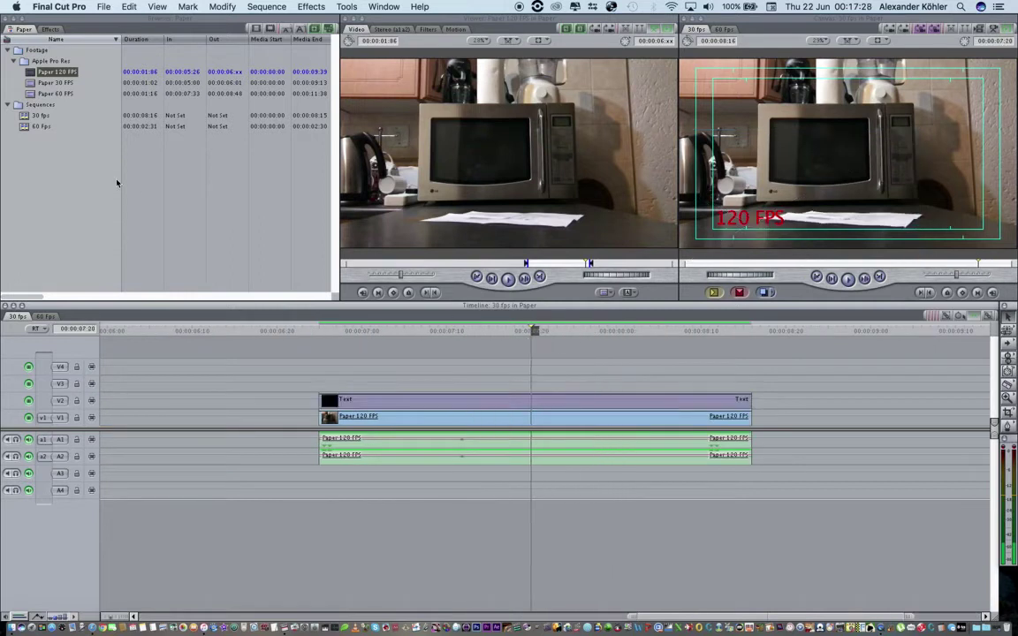
pyautogui.moveTo(486, 330); pyautogui.dragTo(516, 348)
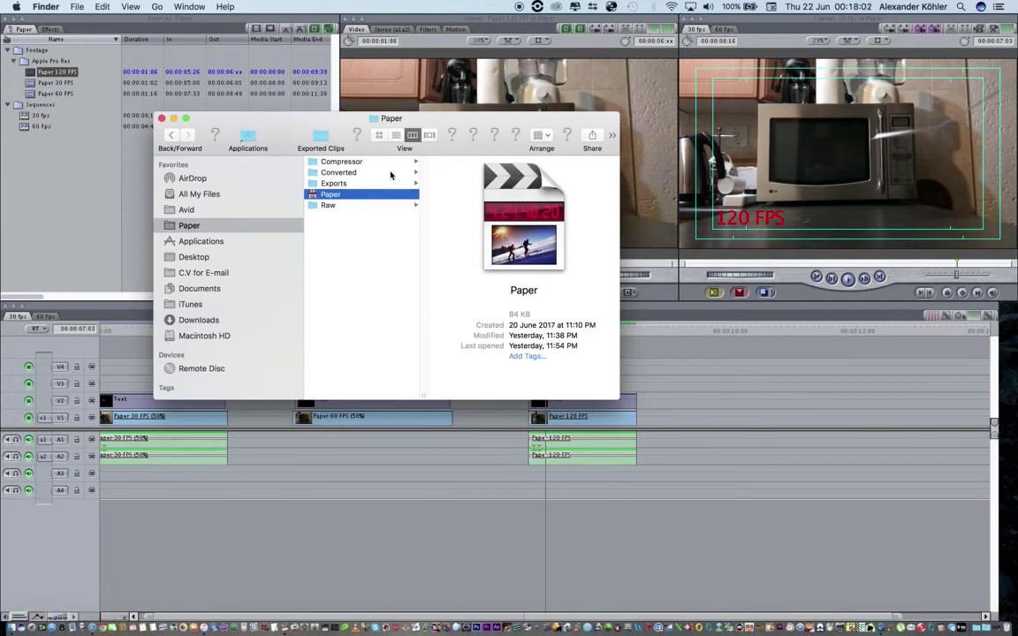
# - Open Paper 120 FPS.mov from Converted > Apple Pro in QuickTime Player
pyautogui.click(340, 172)
pyautogui.click(460, 161)
pyautogui.click(583, 195)
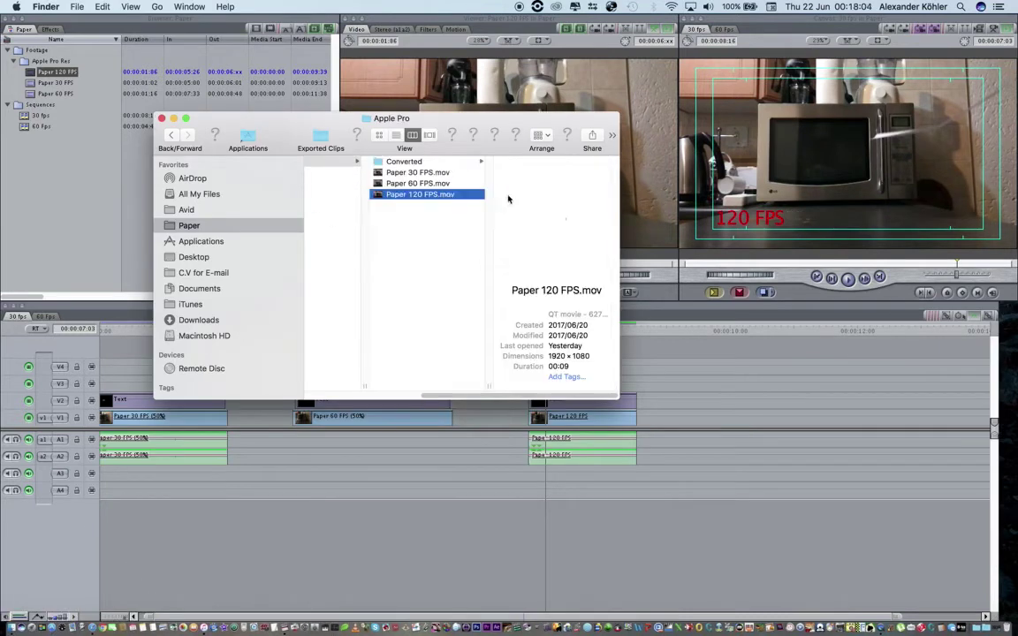
pyautogui.doubleClick(450, 197)
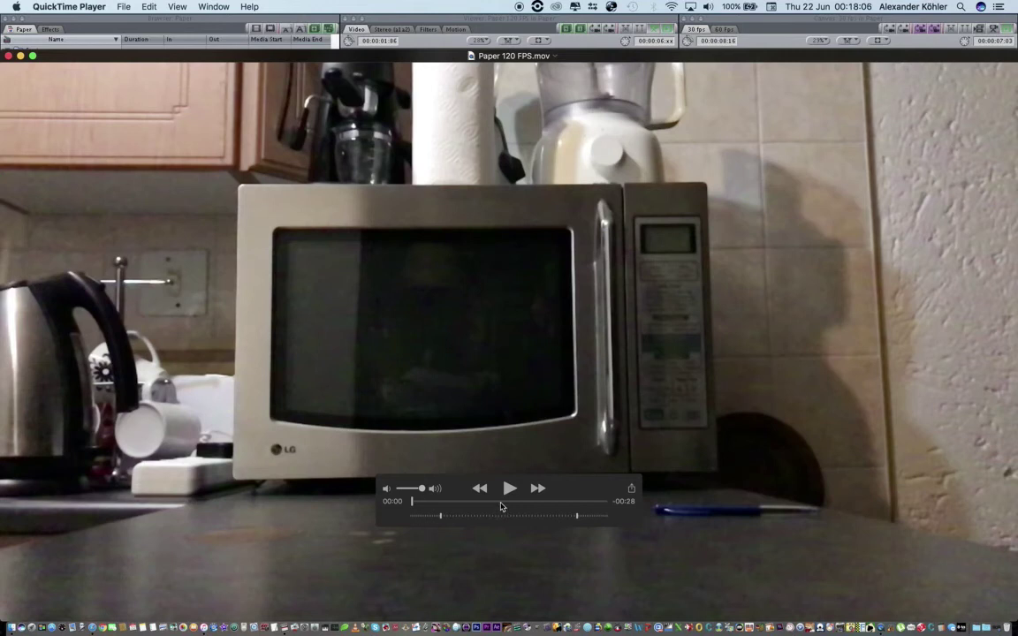
# - Play the original 120 FPS video, return to its start, and widen the slow-motion range further right
pyautogui.press('space')
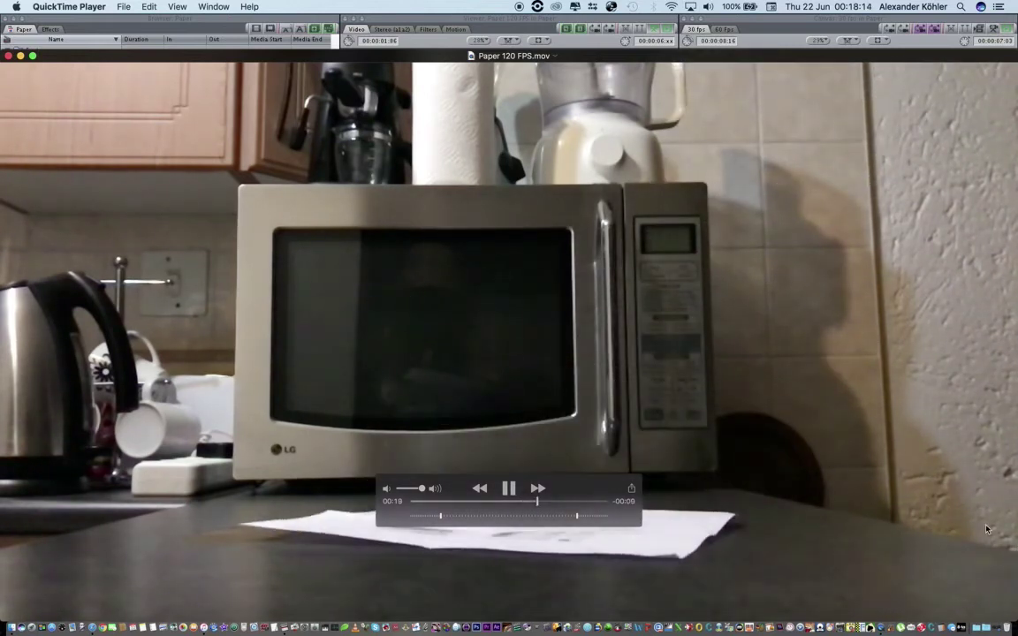
pyautogui.click(510, 489)
pyautogui.moveTo(475, 69); pyautogui.dragTo(481, 49)
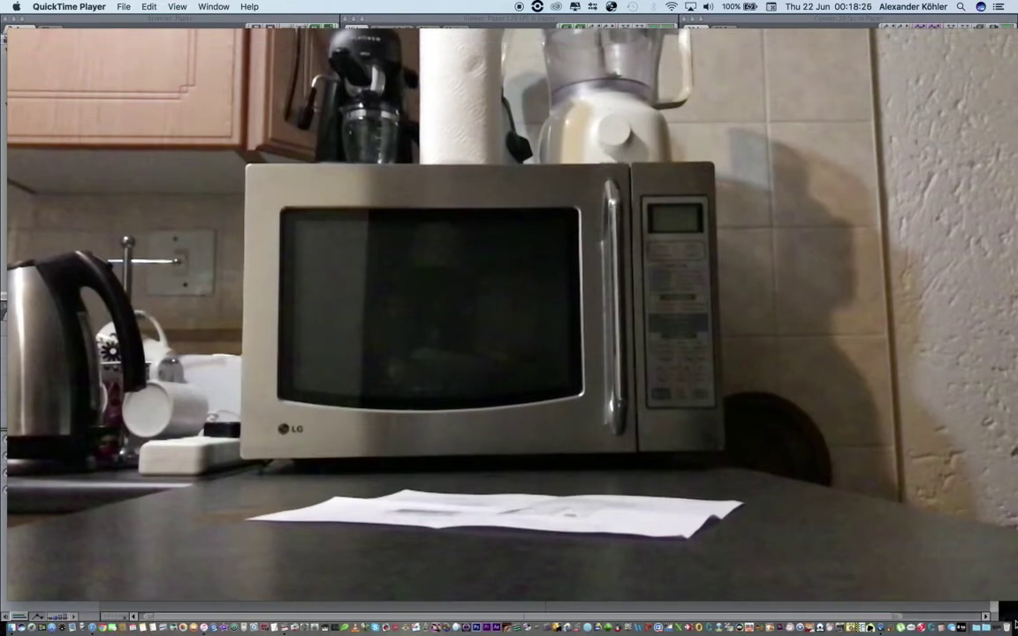
pyautogui.moveTo(896, 549)
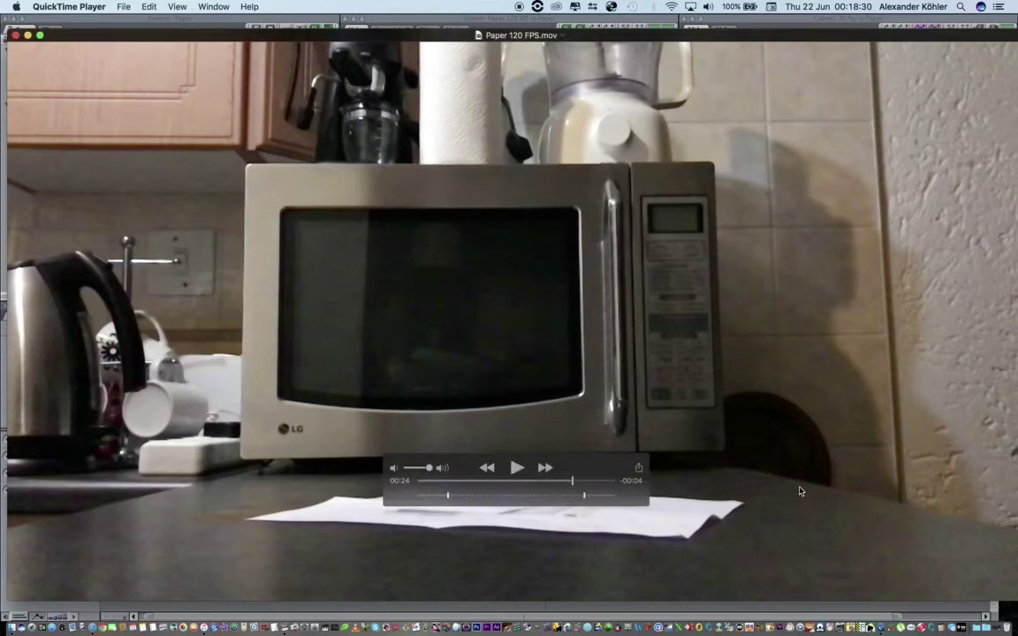
pyautogui.click(455, 481)
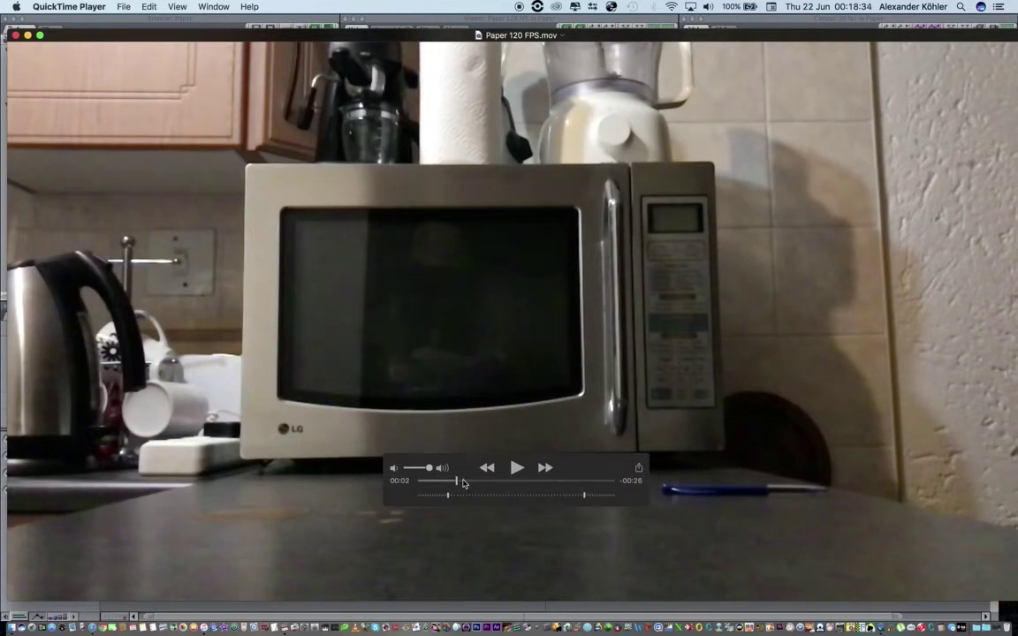
pyautogui.click(422, 484)
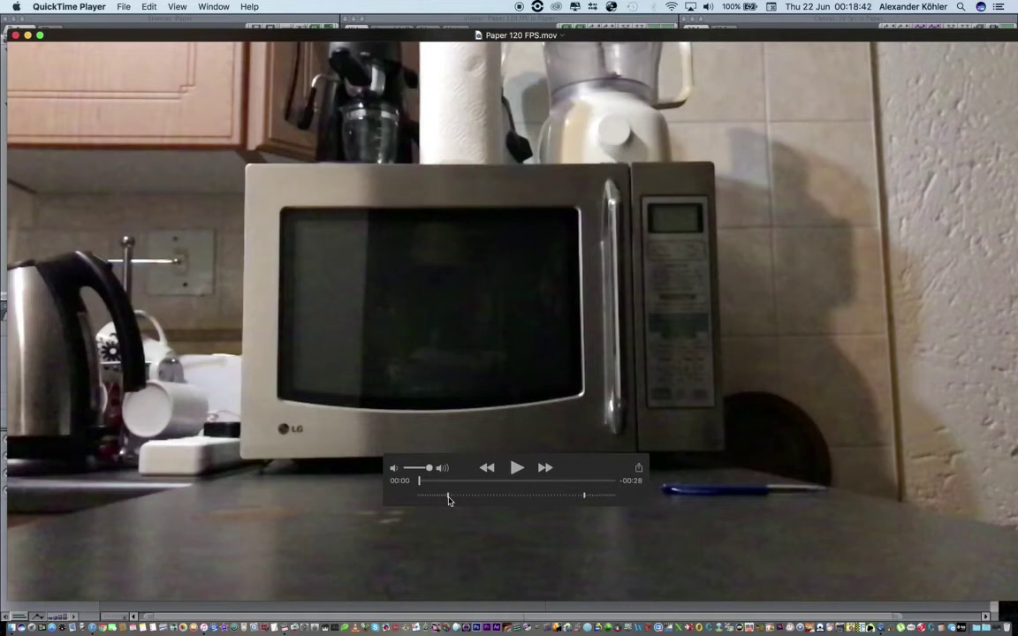
pyautogui.moveTo(584, 496); pyautogui.dragTo(619, 500)
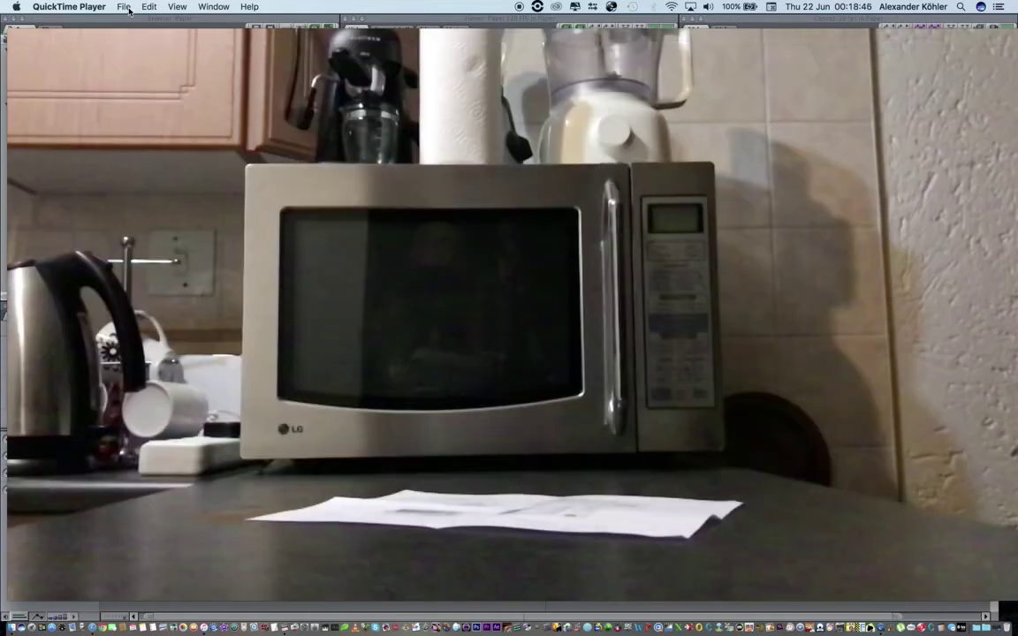
# - Export the edited movie at 1080p to the Desktop as 'Paper 120 FPS playing at 30FPS'
pyautogui.click(123, 6)
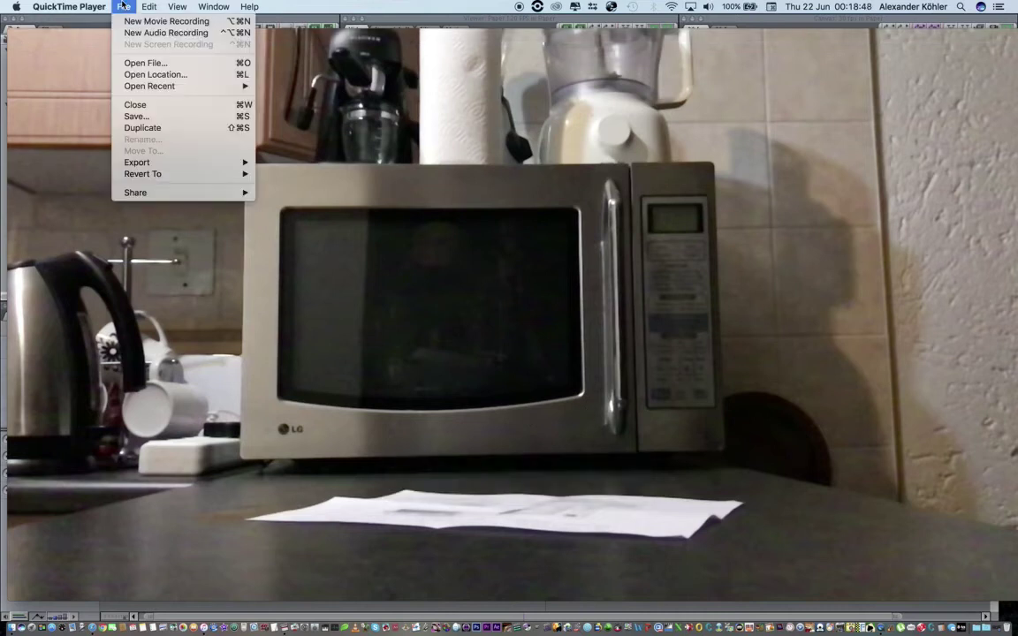
pyautogui.moveTo(221, 162)
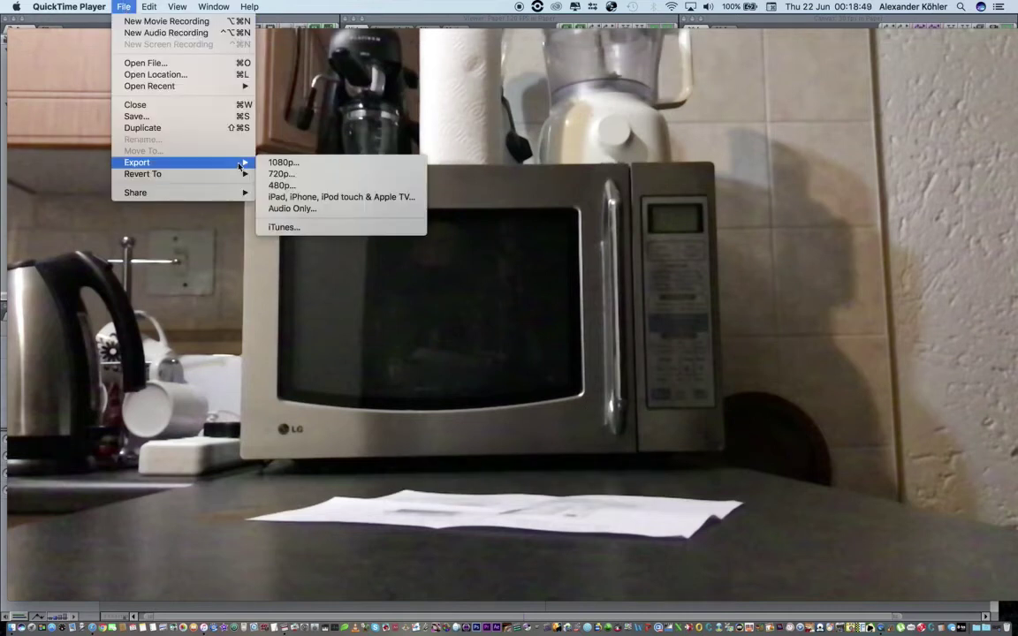
pyautogui.click(330, 166)
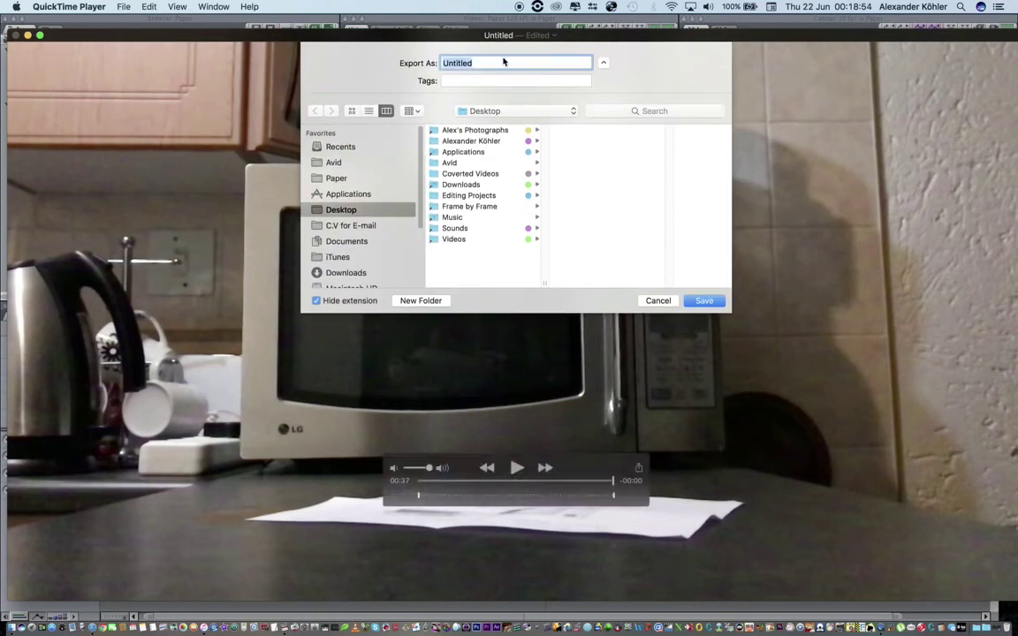
pyautogui.write('Paper 120 FPS plazi')
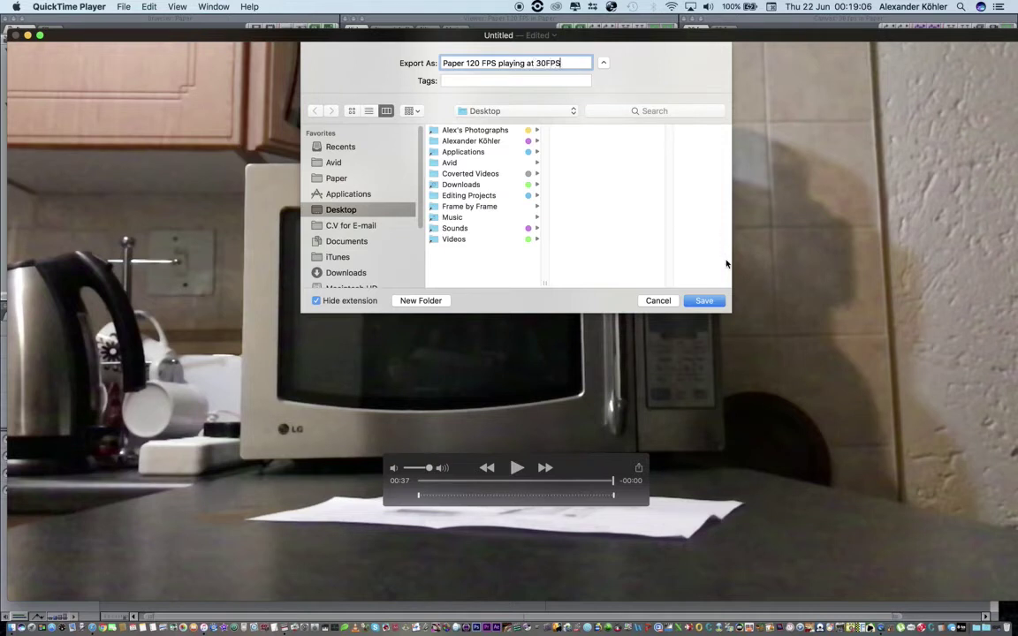
pyautogui.click(712, 303)
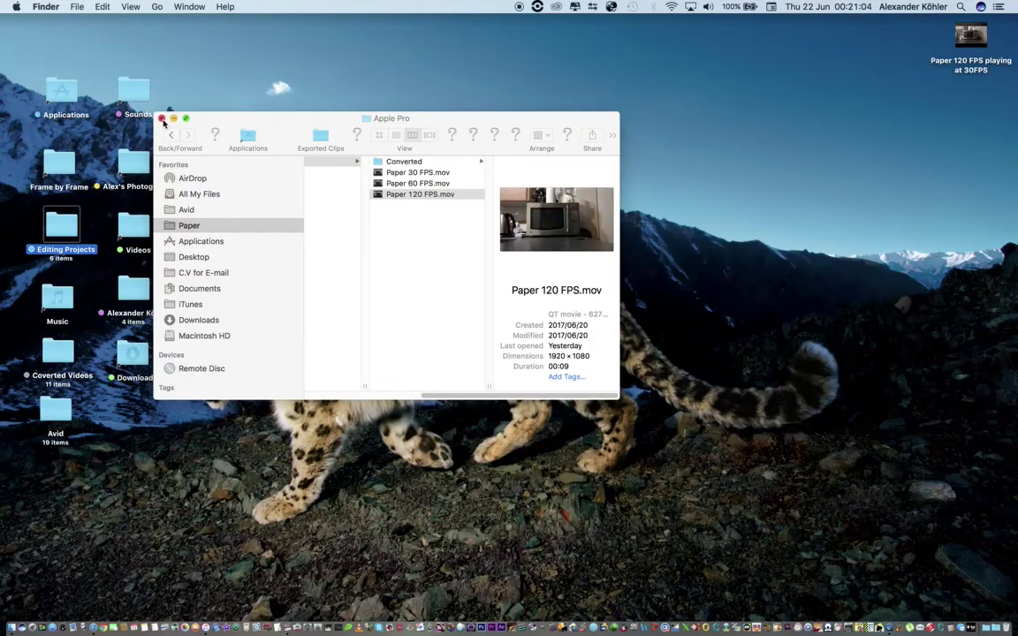
# - Close Finder, open the exported movie from the desktop, and check its 29,99 FPS in the Movie Inspector
pyautogui.click(163, 121)
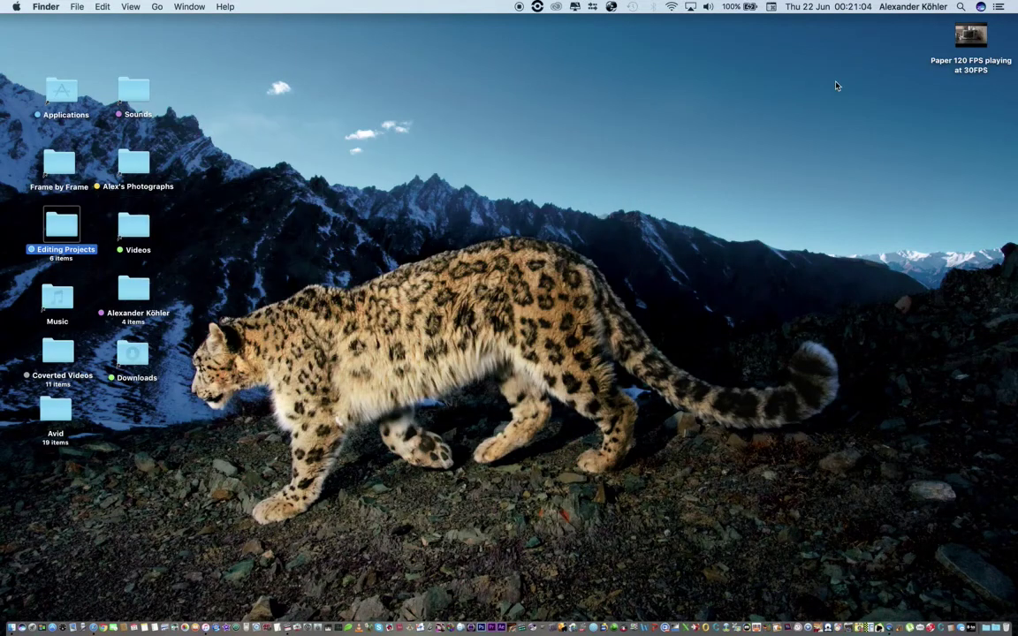
pyautogui.moveTo(958, 68); pyautogui.dragTo(438, 165)
pyautogui.doubleClick(450, 163)
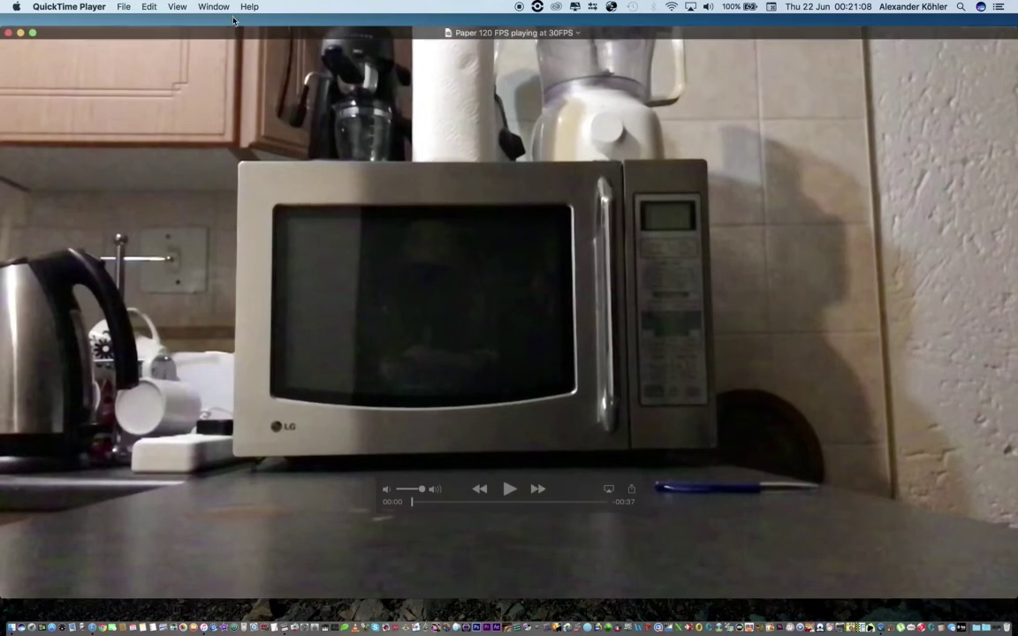
pyautogui.click(213, 6)
pyautogui.moveTo(177, 6)
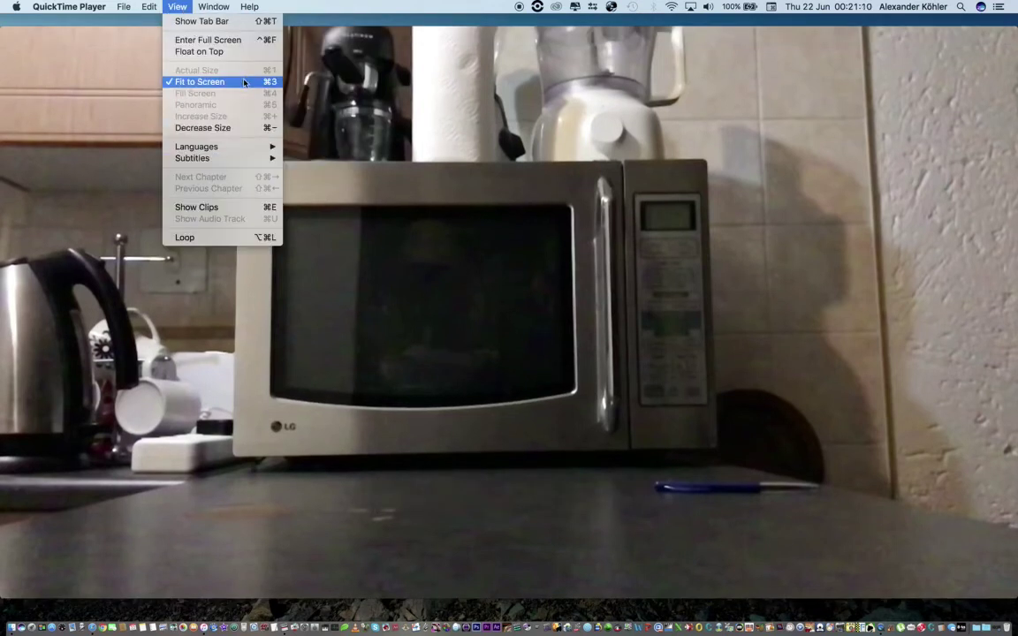
pyautogui.moveTo(213, 7)
pyautogui.click(279, 107)
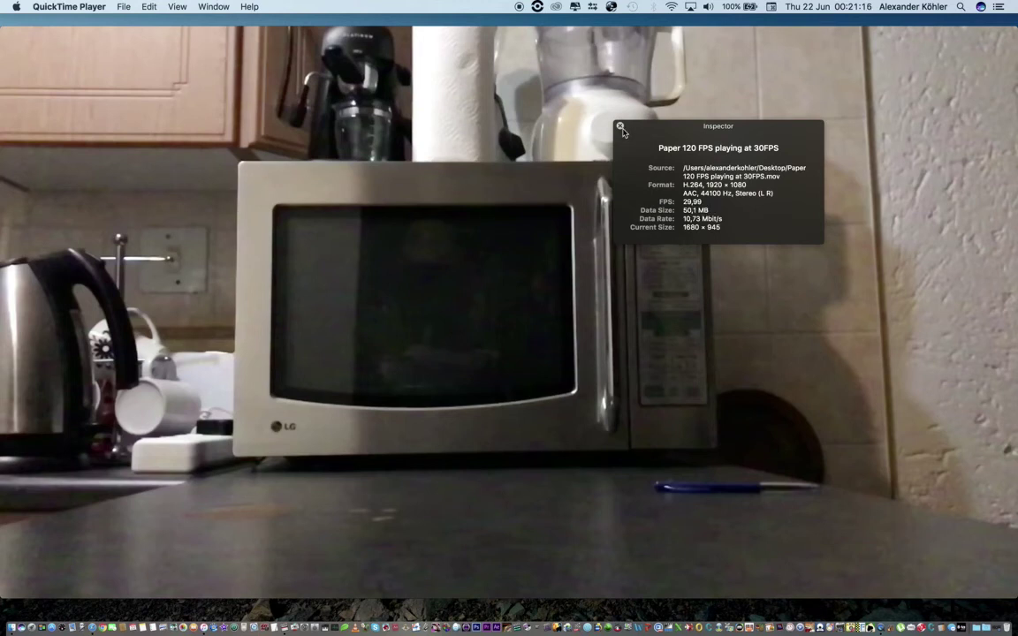
pyautogui.press('super+i')
# - Play the exported movie full screen, skipping ahead to around 00:20, then close it
pyautogui.click(32, 32)
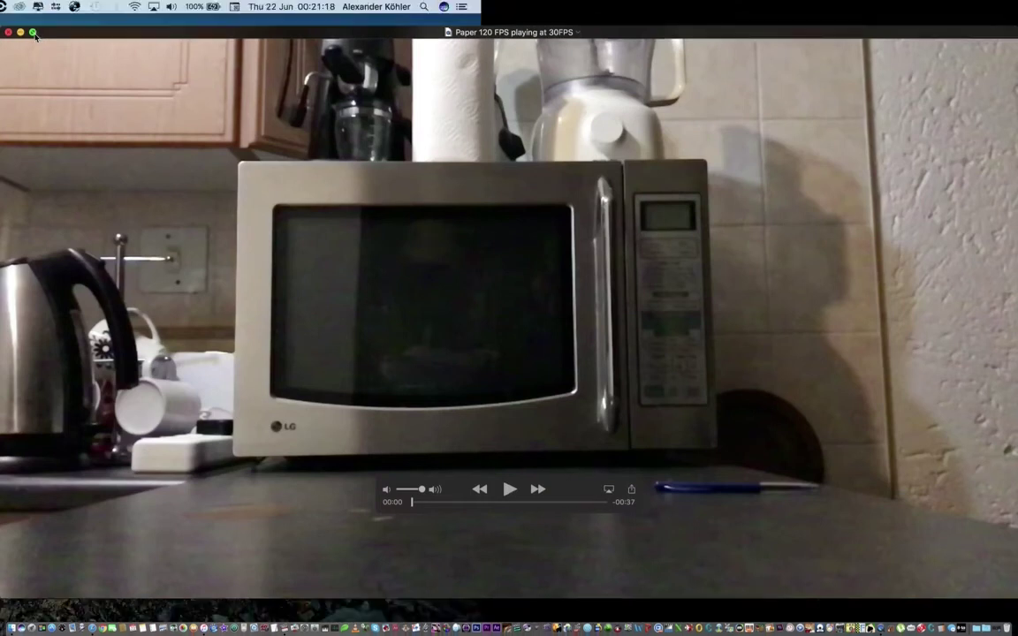
pyautogui.press('space')
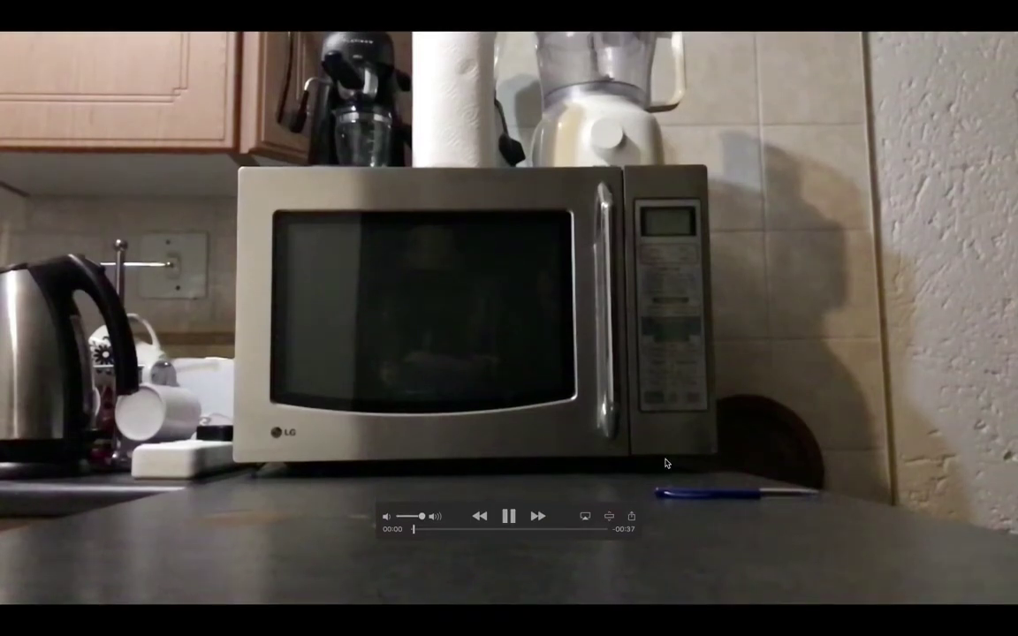
pyautogui.click(508, 516)
pyautogui.moveTo(517, 529)
pyautogui.mouseDown()
pyautogui.moveTo(534, 529)
pyautogui.moveTo(513, 529)
pyautogui.mouseUp()
pyautogui.press('space')
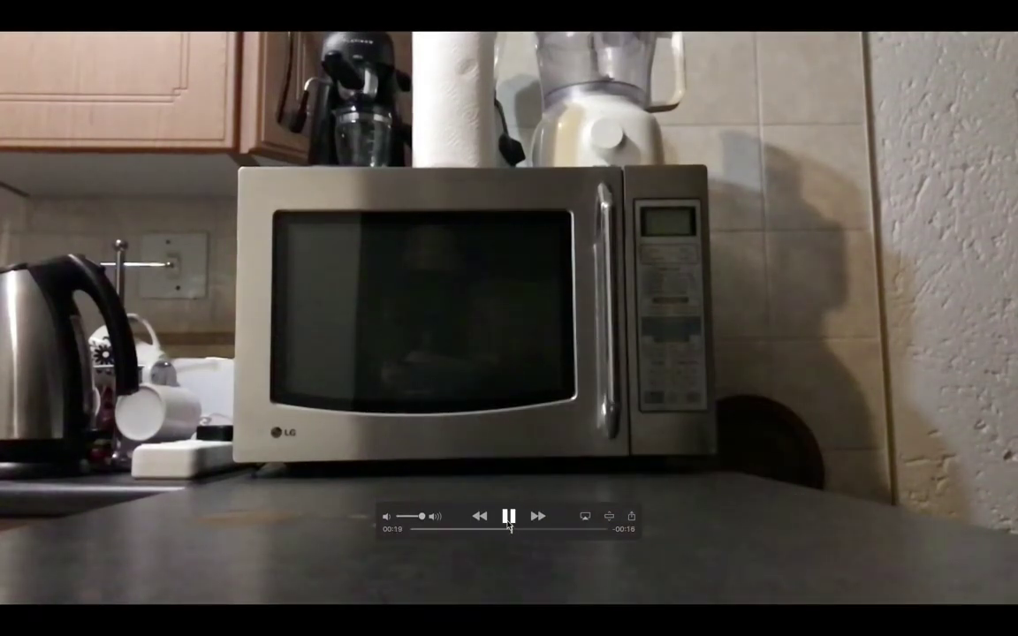
pyautogui.press('space')
pyautogui.press('space')
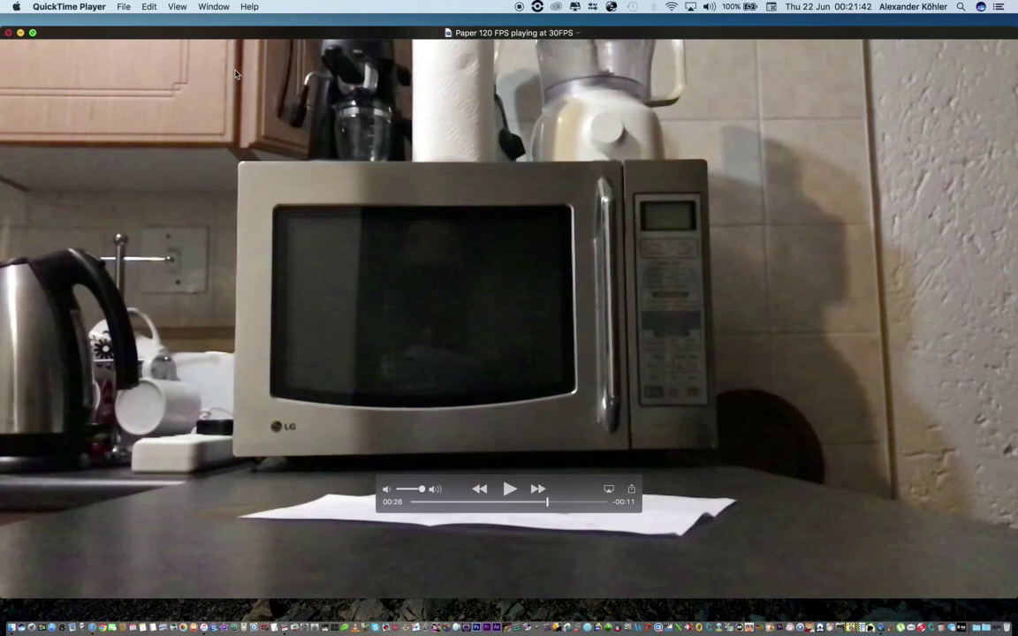
pyautogui.press('super+w')
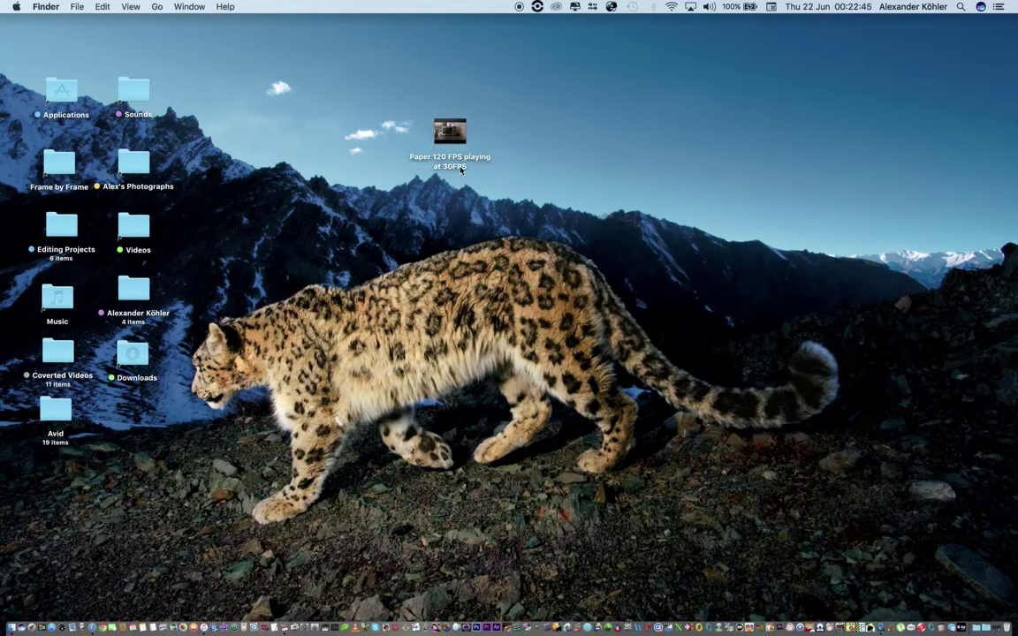
# - Reopen the exported movie, recheck its details in the Movie Inspector, and close it again
pyautogui.moveTo(459, 162); pyautogui.dragTo(674, 152)
pyautogui.doubleClick(674, 155)
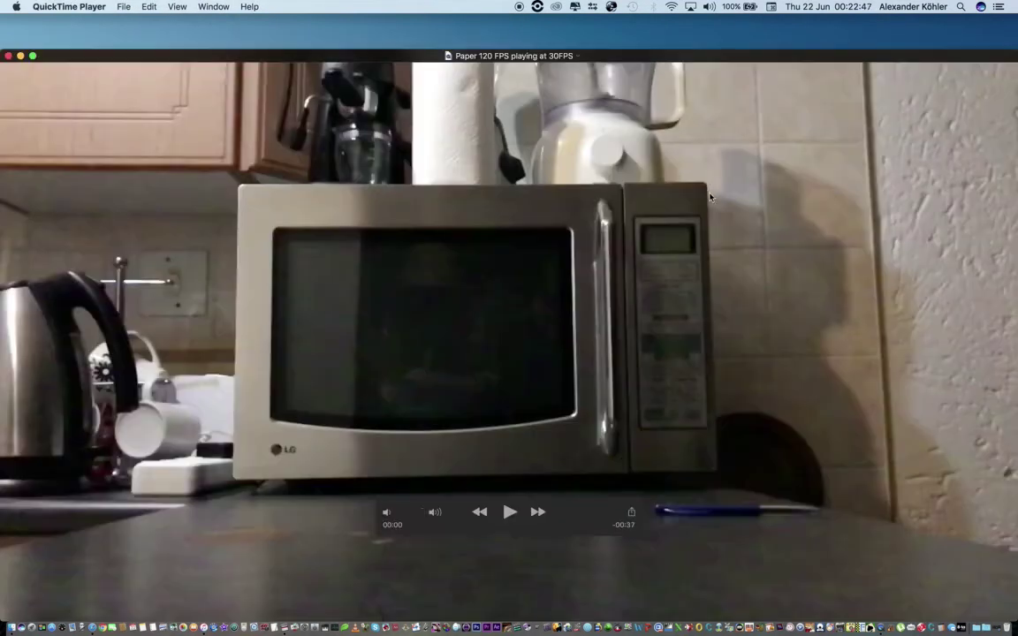
pyautogui.click(179, 6)
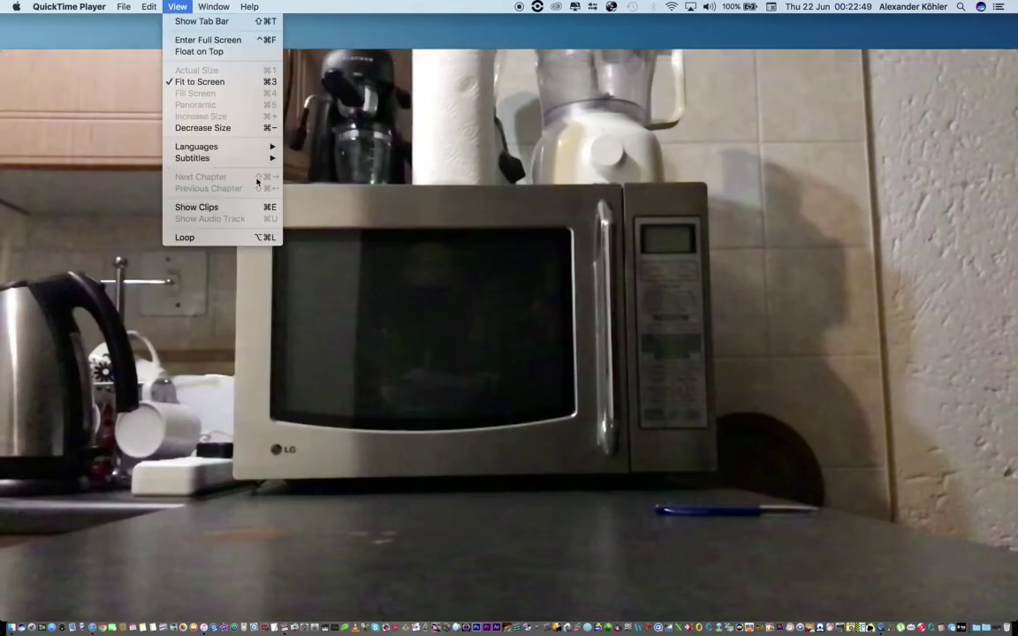
pyautogui.moveTo(213, 6)
pyautogui.click(289, 104)
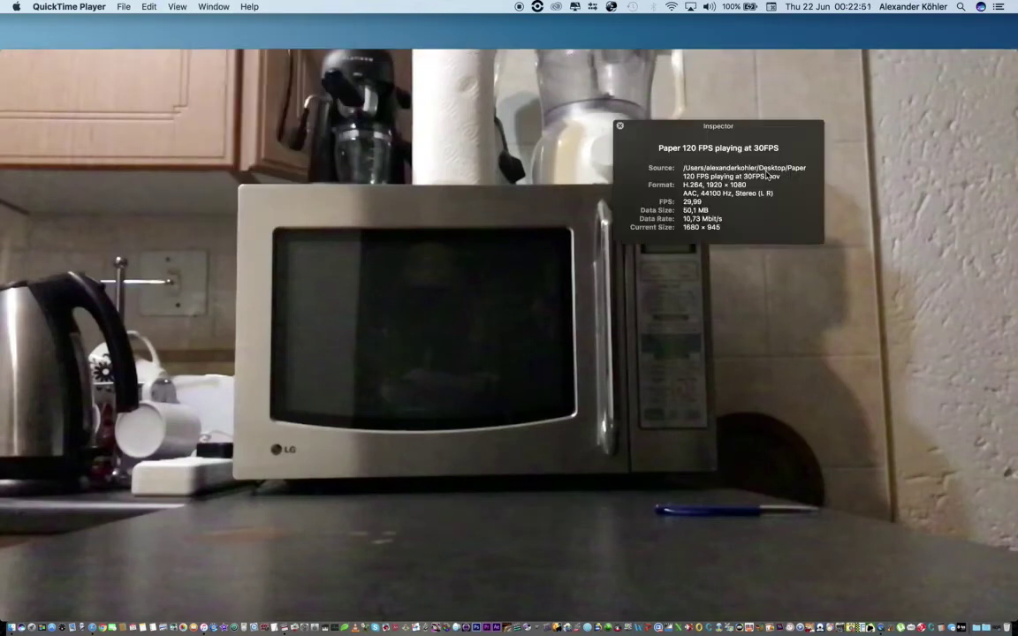
pyautogui.click(619, 125)
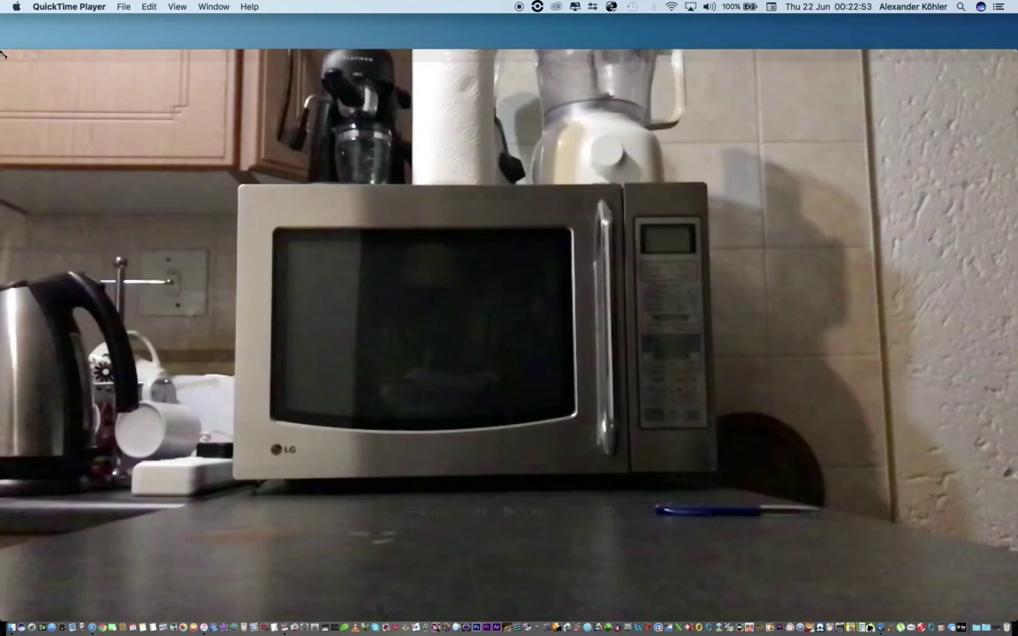
pyautogui.click(8, 55)
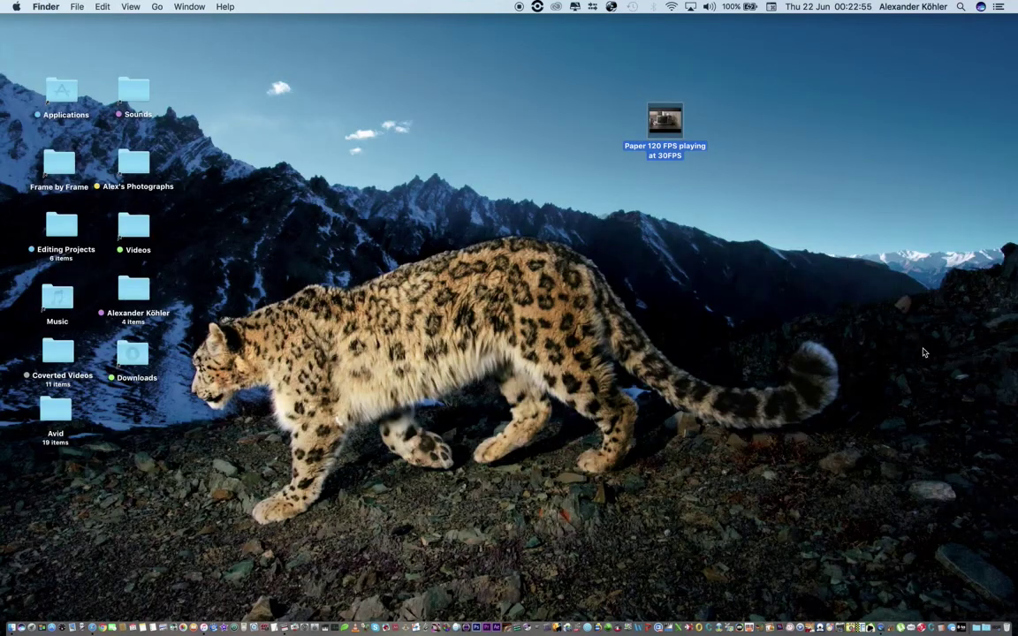
# - In MPEG Streamclip's QuickTime export settings, turn off interlaced scaling and choose Apple ProRes 422 compression
pyautogui.click(669, 631)
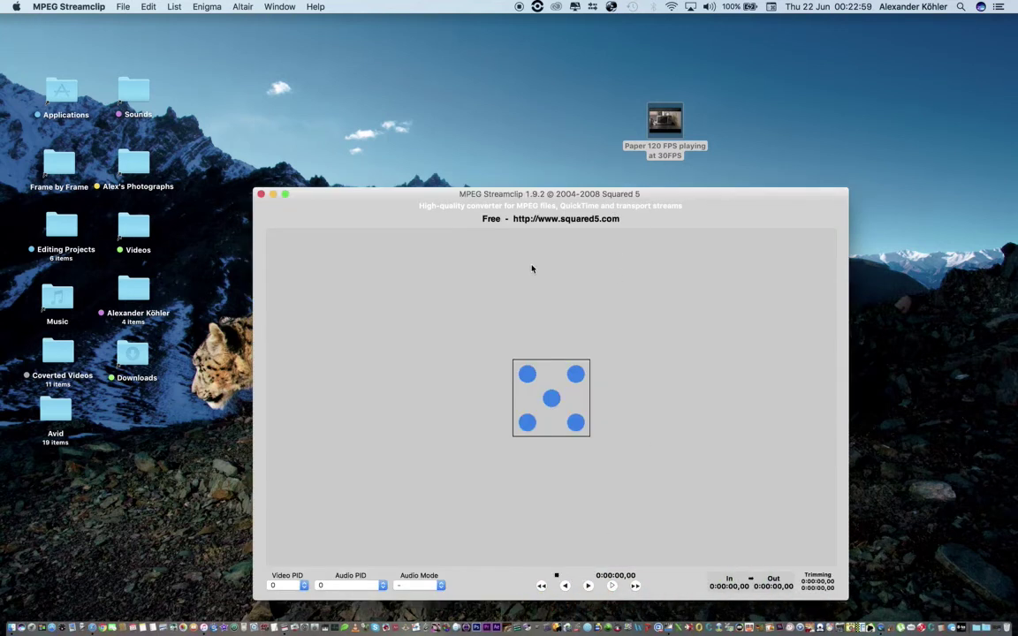
pyautogui.click(94, 7)
pyautogui.moveTo(123, 6)
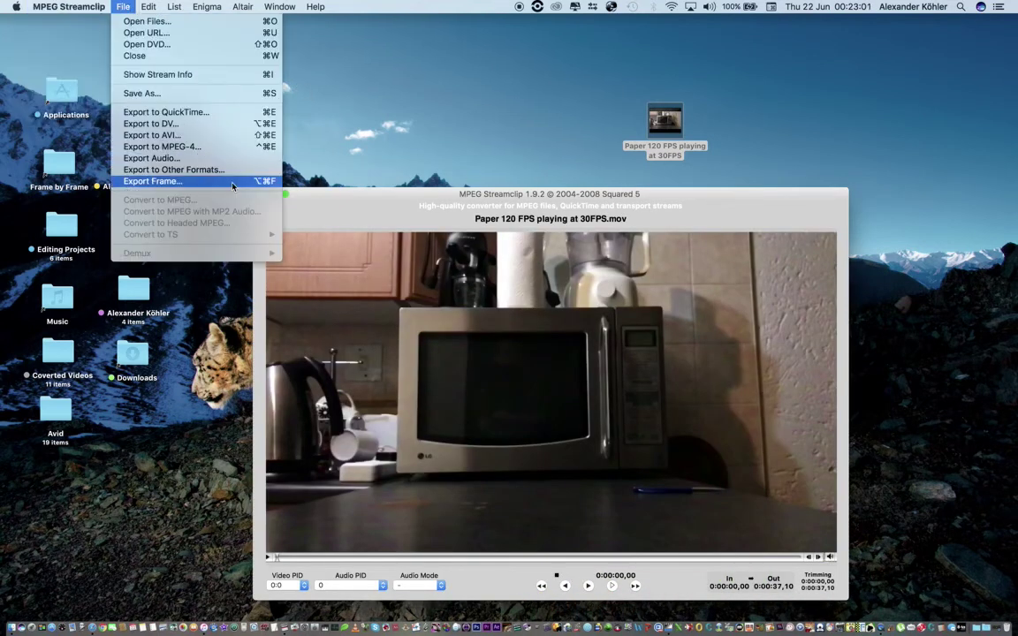
pyautogui.click(212, 113)
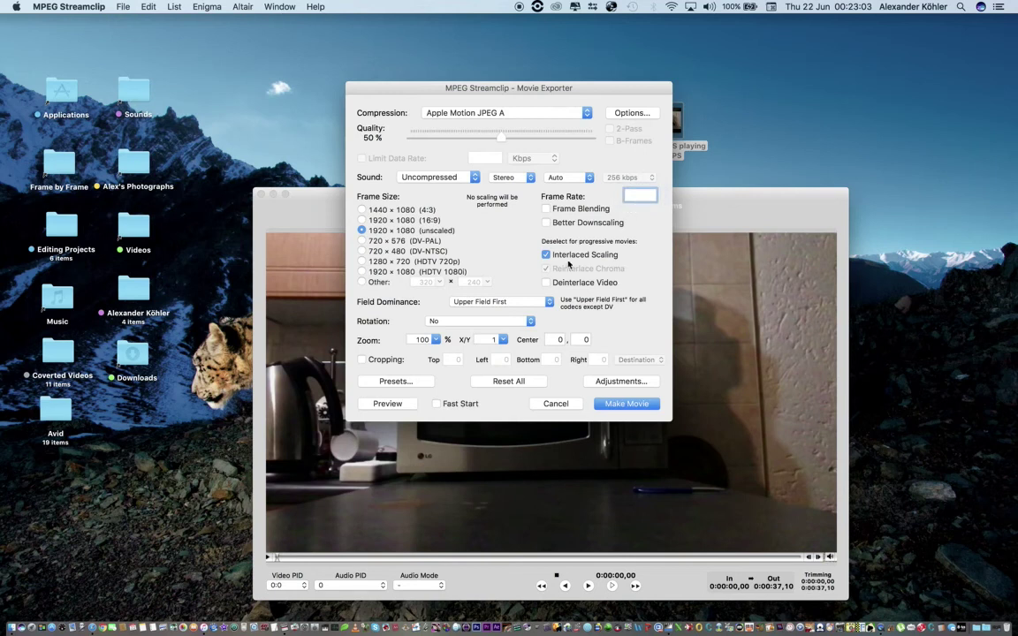
pyautogui.click(546, 256)
pyautogui.click(557, 112)
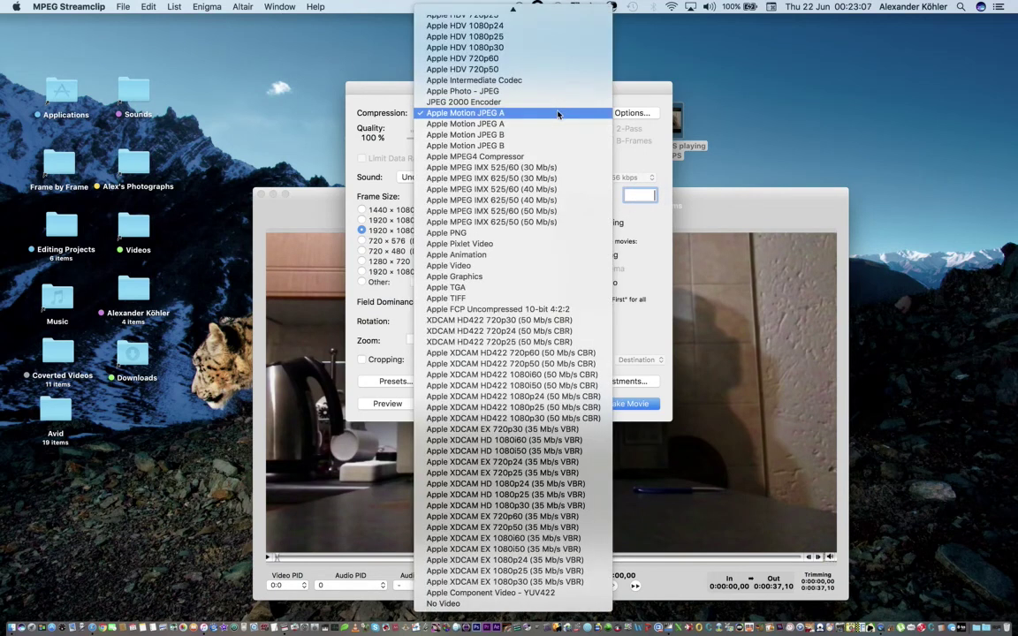
pyautogui.click(554, 100)
pyautogui.click(530, 112)
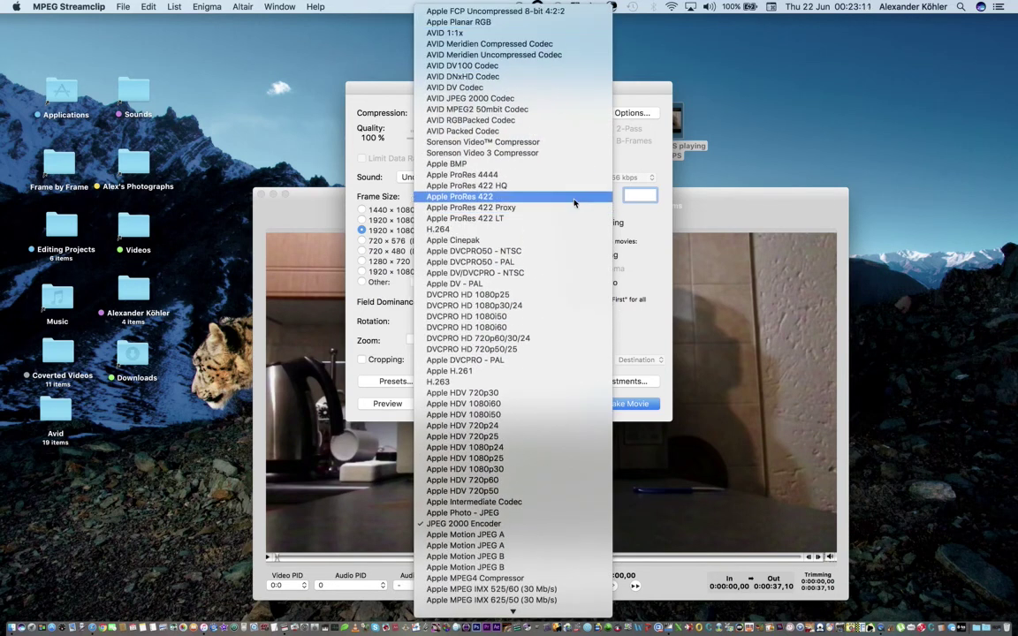
pyautogui.click(574, 199)
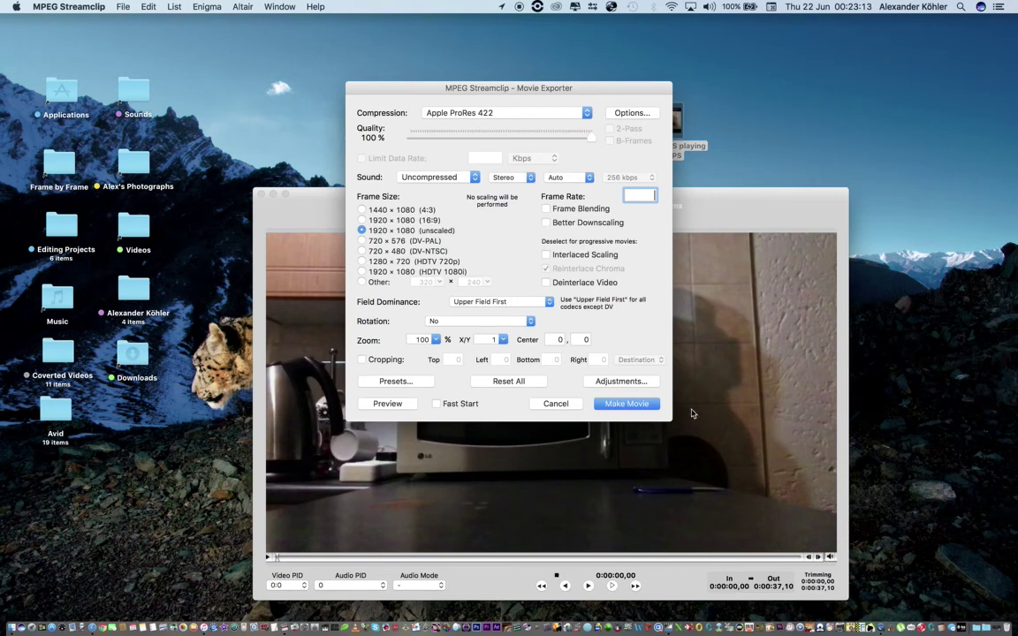
# - Make the movie and save it into Converted > Apple Pro
pyautogui.click(627, 403)
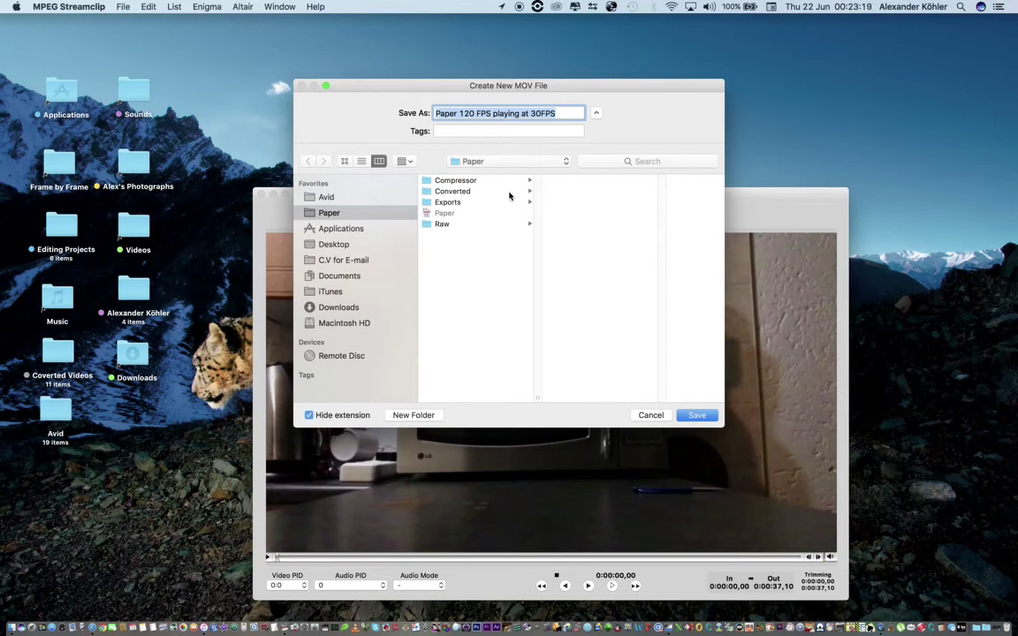
pyautogui.click(512, 191)
pyautogui.click(583, 181)
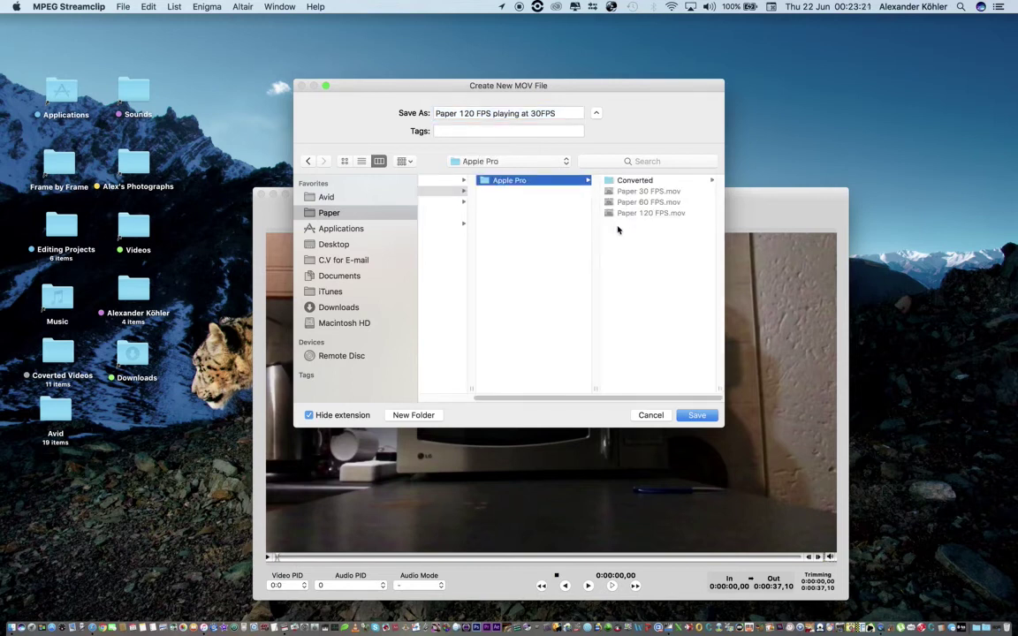
pyautogui.click(705, 418)
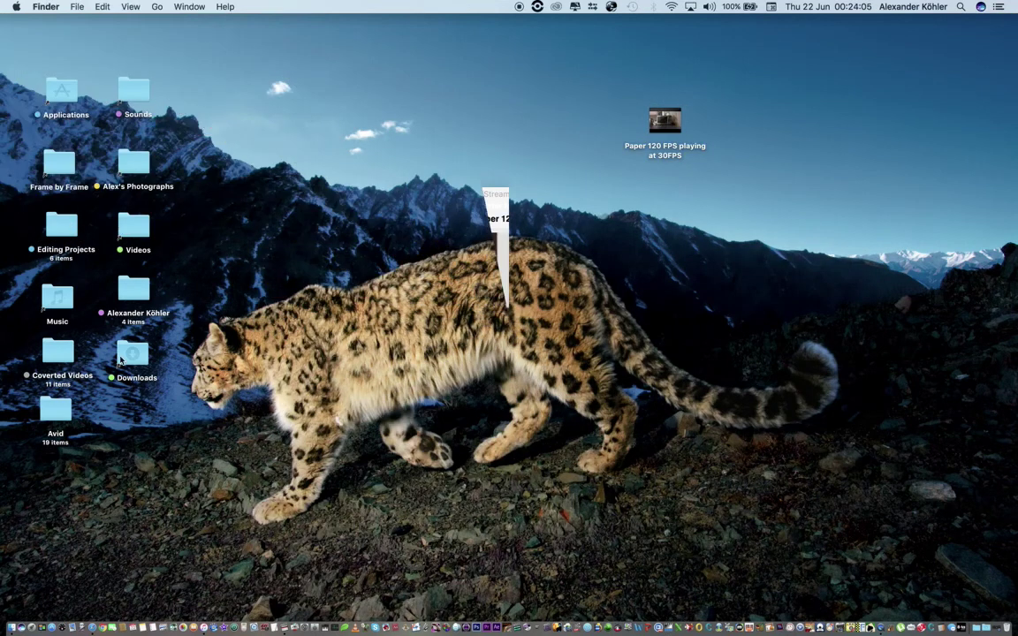
# - Browse Editing Projects > Paper > Converted > Apple Pro and open Paper 120 FPS playing at 30FPS.mov
pyautogui.doubleClick(62, 228)
pyautogui.click(334, 266)
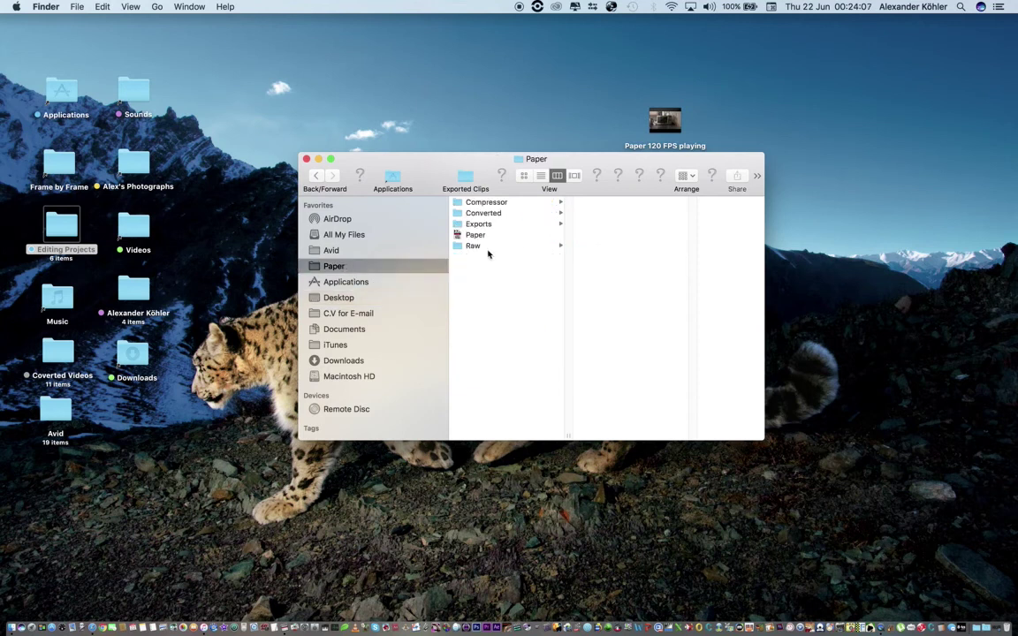
pyautogui.click(530, 213)
pyautogui.click(658, 205)
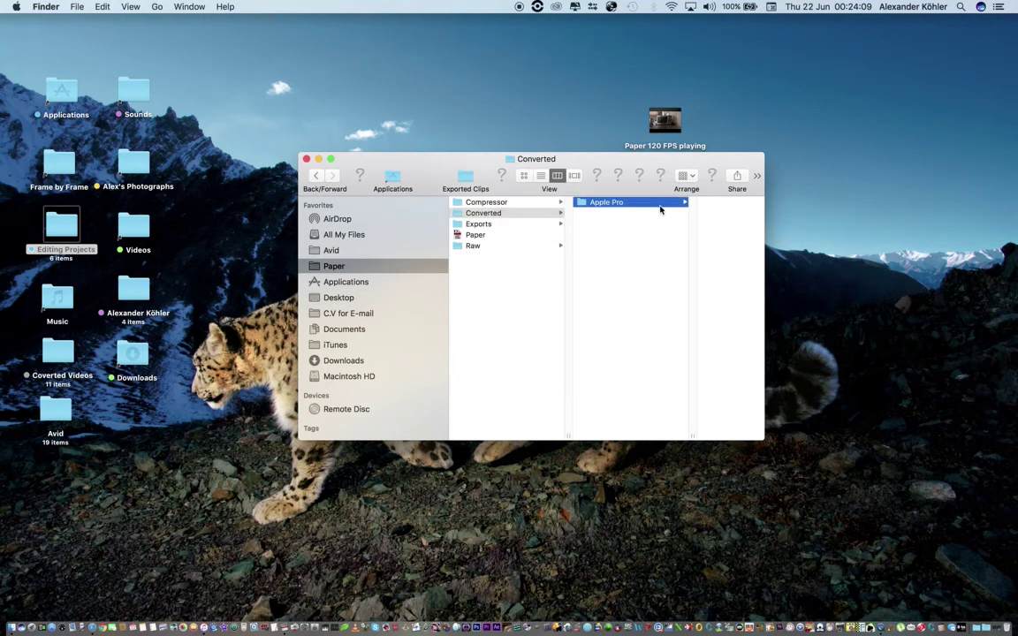
pyautogui.click(720, 245)
pyautogui.click(611, 237)
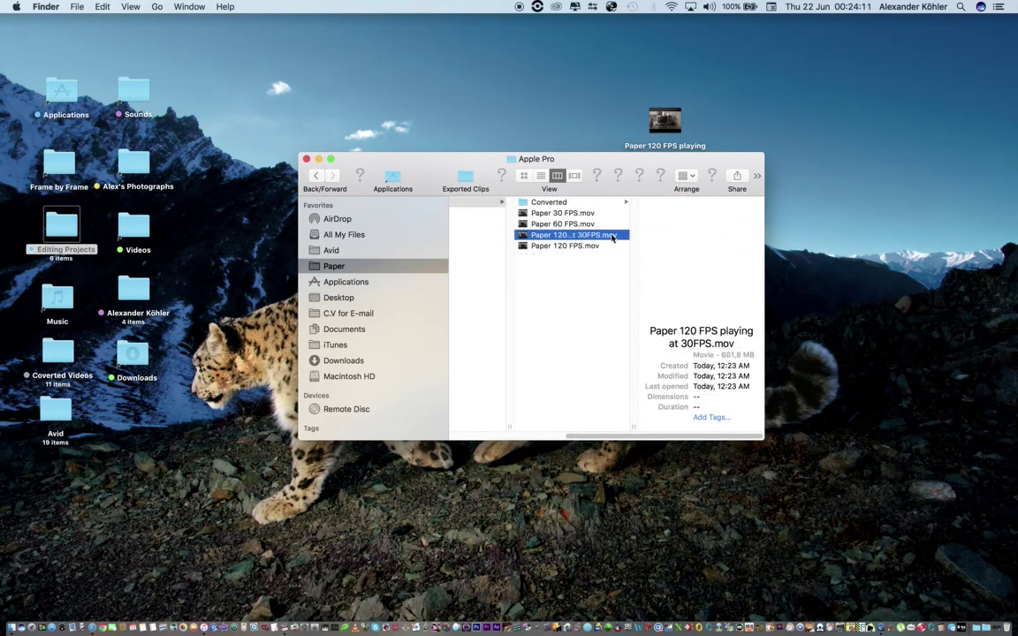
pyautogui.doubleClick(611, 237)
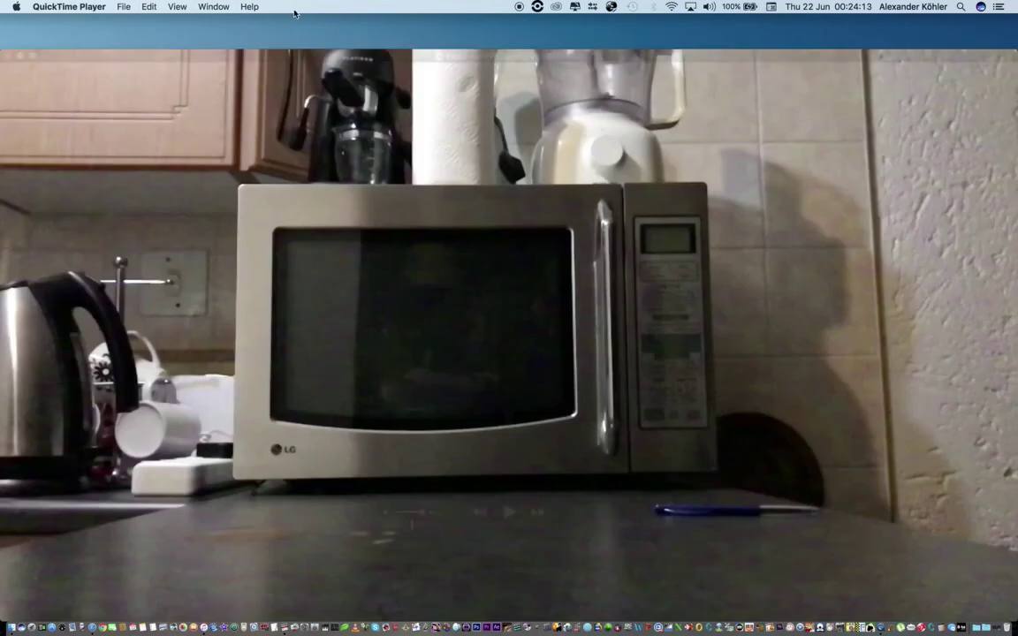
# - Confirm ProRes 422 at 29,99 FPS in the Movie Inspector, scrub past the paper drop, then quit QuickTime
pyautogui.click(213, 6)
pyautogui.click(221, 95)
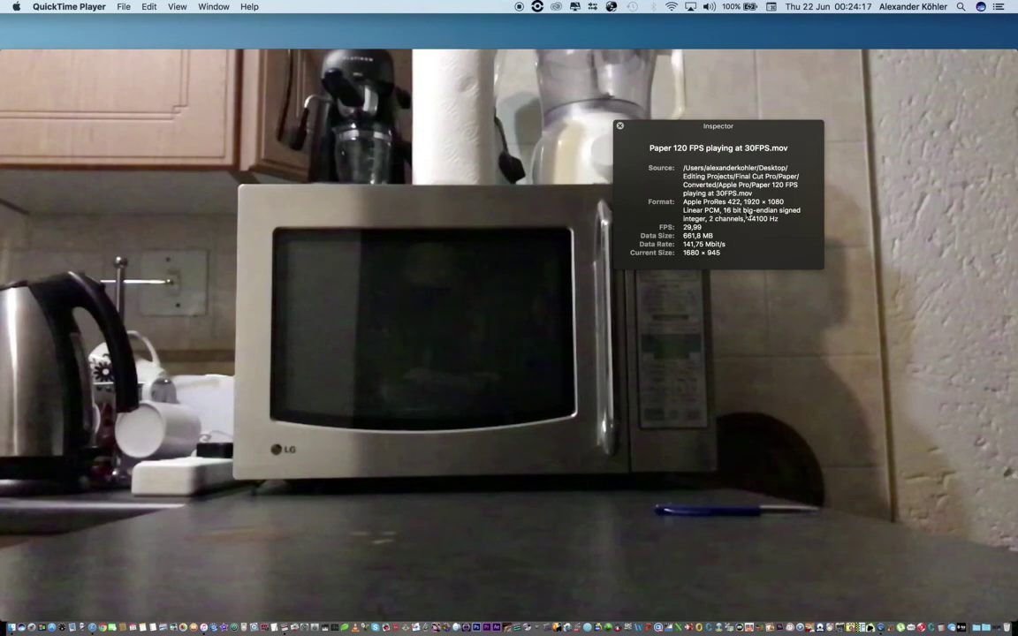
pyautogui.click(619, 125)
pyautogui.moveTo(557, 54); pyautogui.dragTo(556, 22)
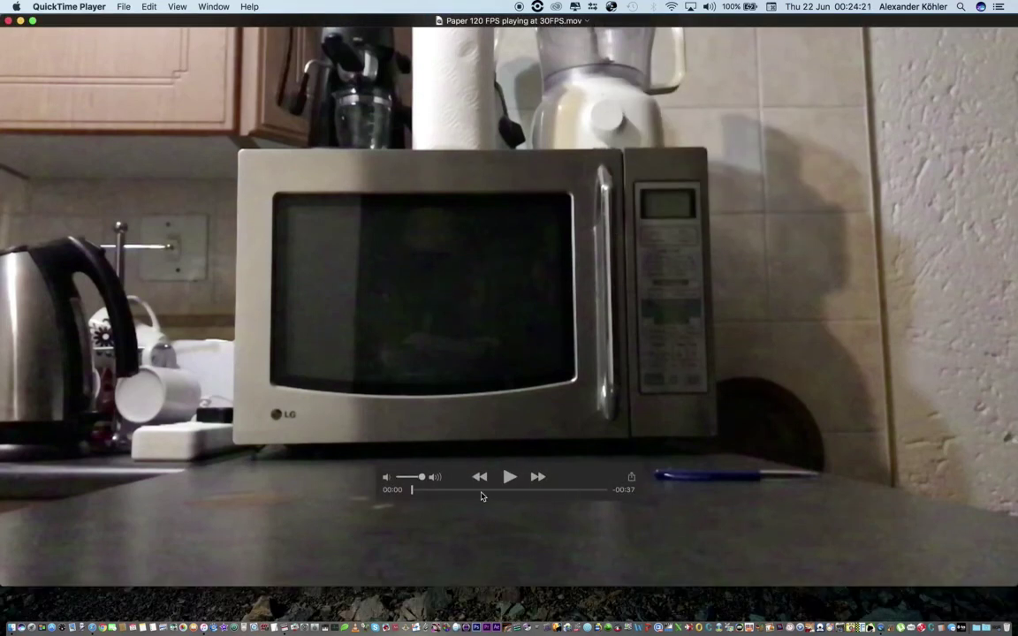
pyautogui.moveTo(481, 491); pyautogui.dragTo(508, 486)
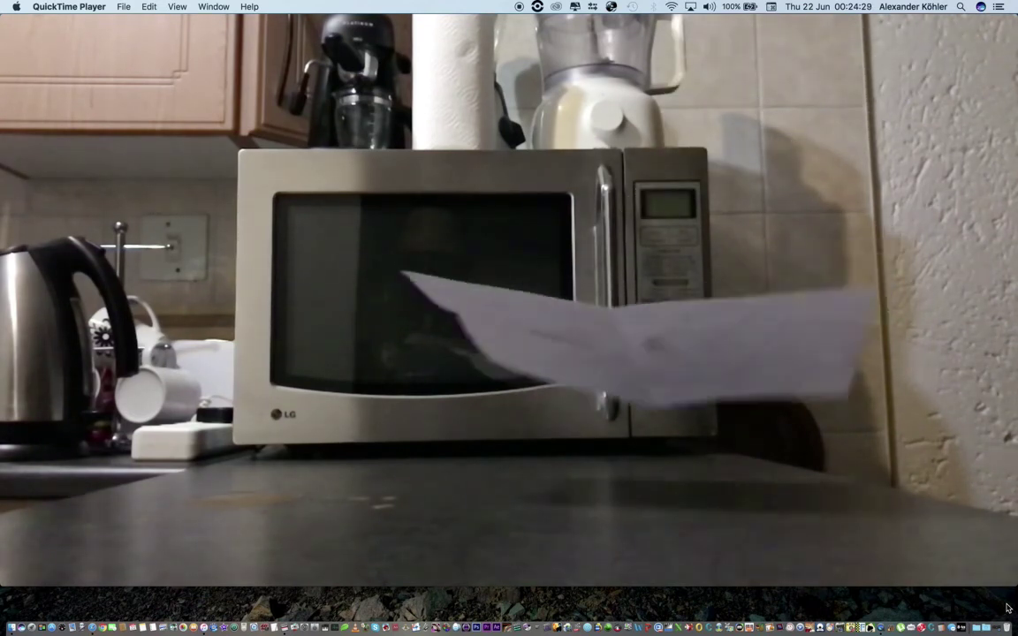
pyautogui.moveTo(874, 522)
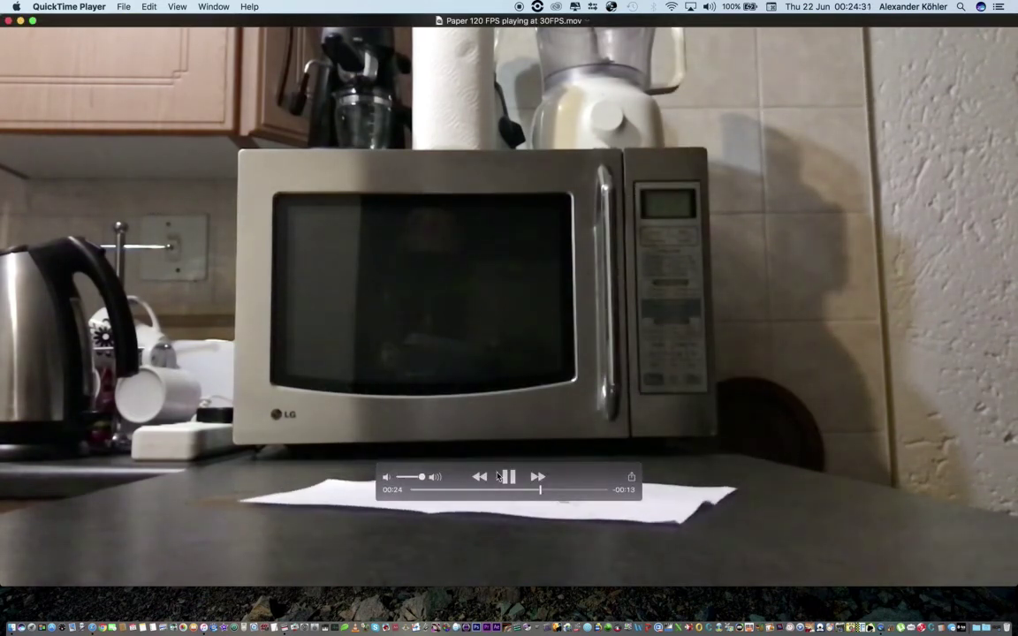
pyautogui.press('space')
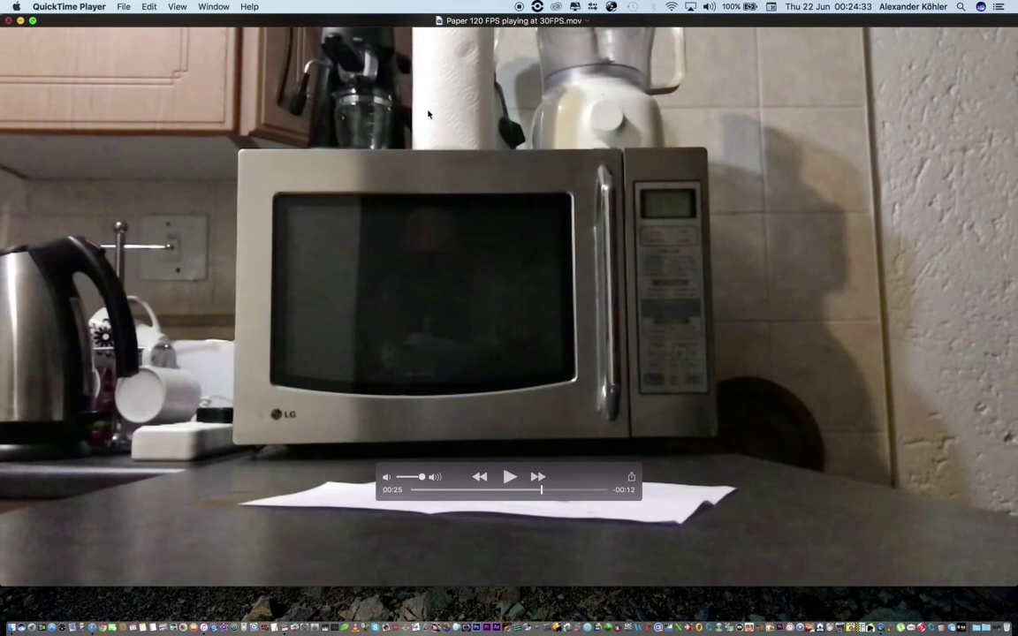
pyautogui.press('super+q')
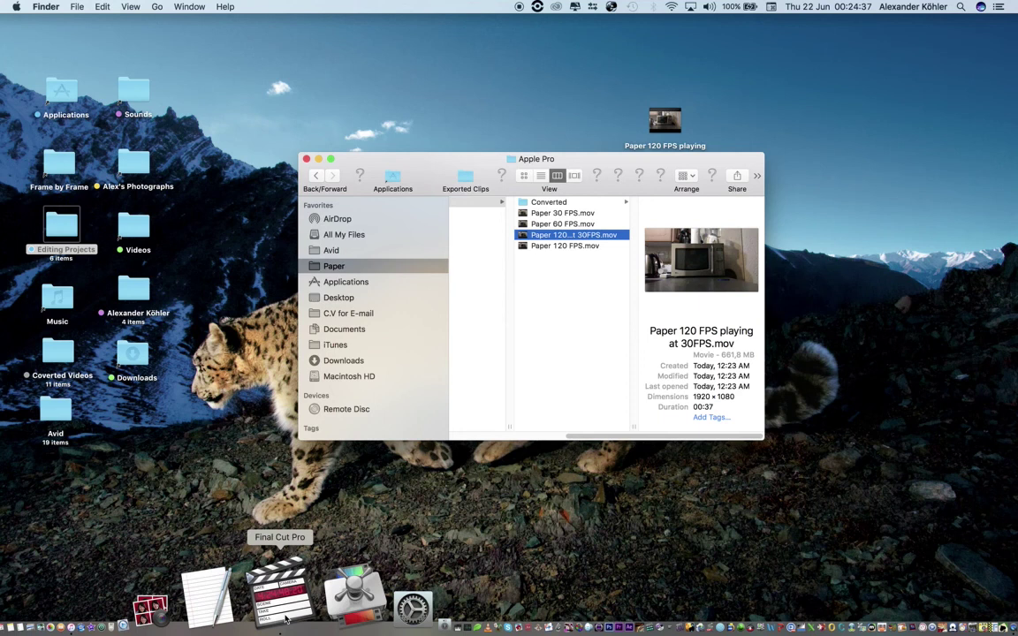
# - Import Paper 120 FPS playing at 30FPS from Converted > Apple Pro and place it under the third label
pyautogui.click(285, 619)
pyautogui.rightClick(52, 140)
pyautogui.moveTo(142, 147)
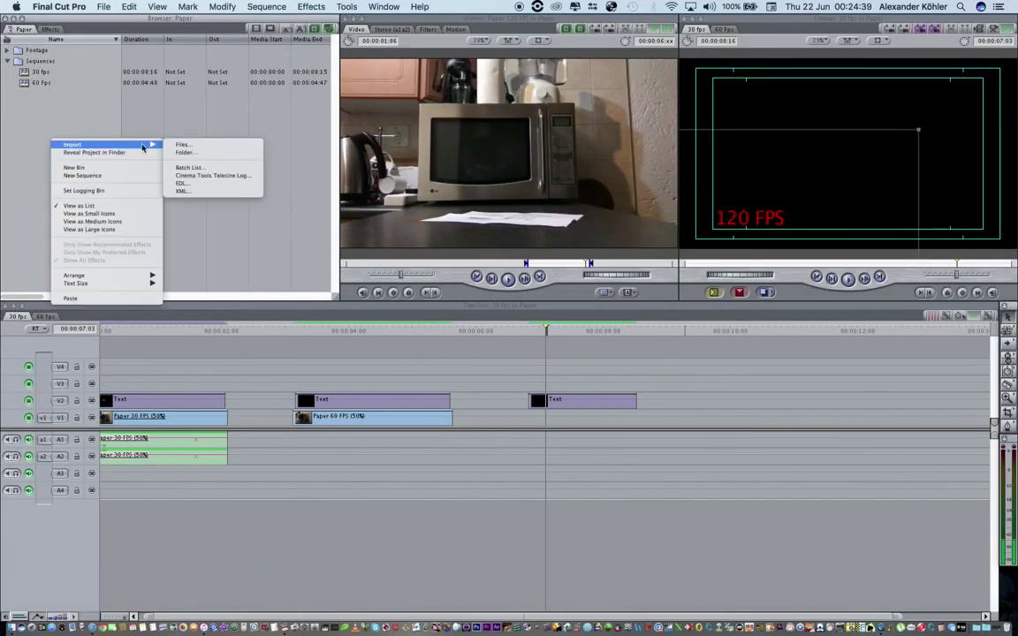
pyautogui.click(198, 145)
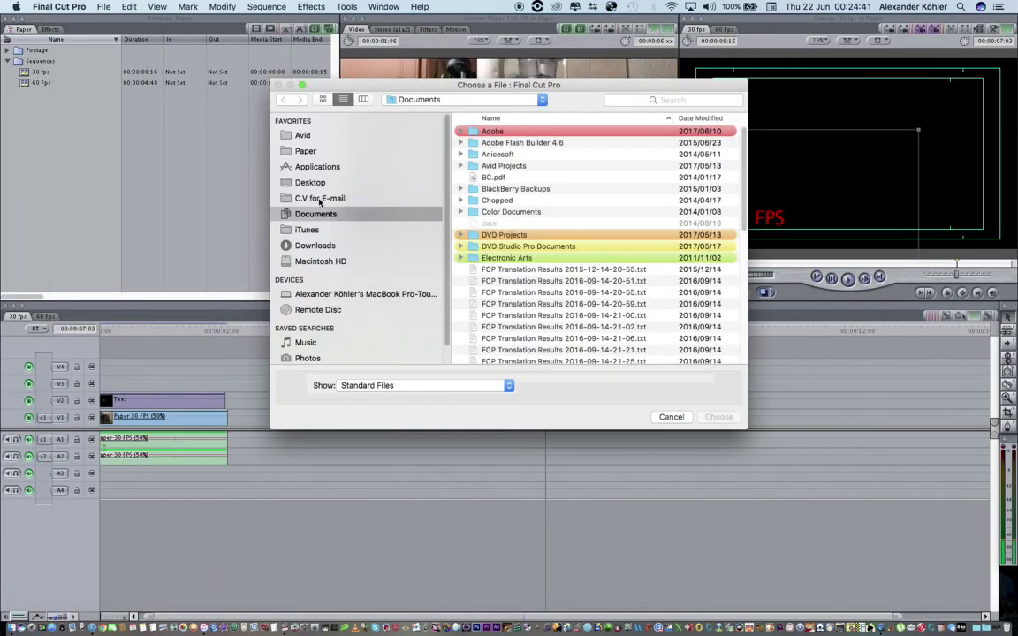
pyautogui.click(306, 151)
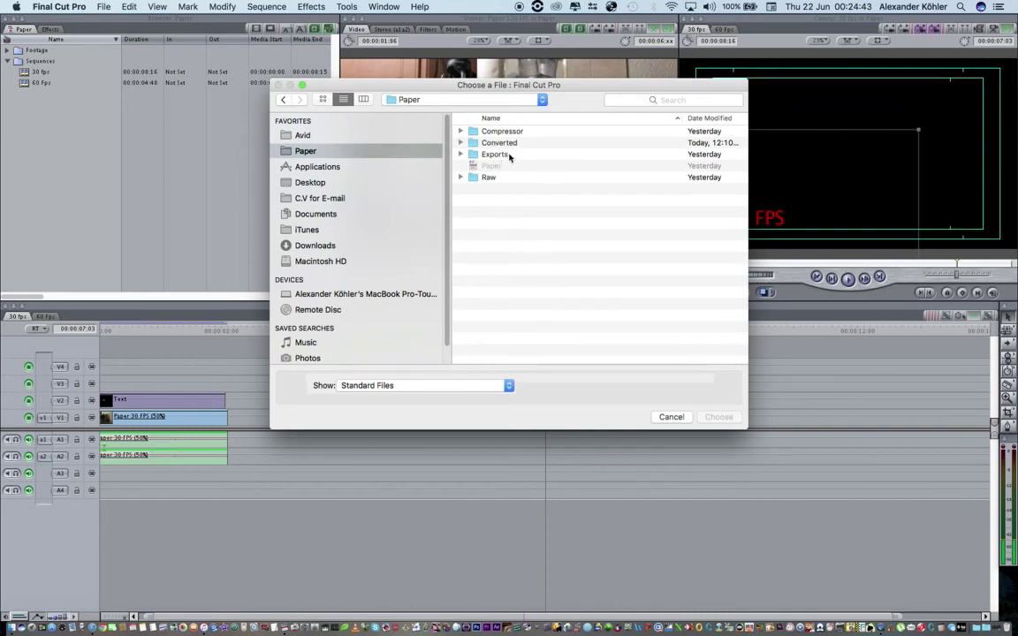
pyautogui.doubleClick(495, 143)
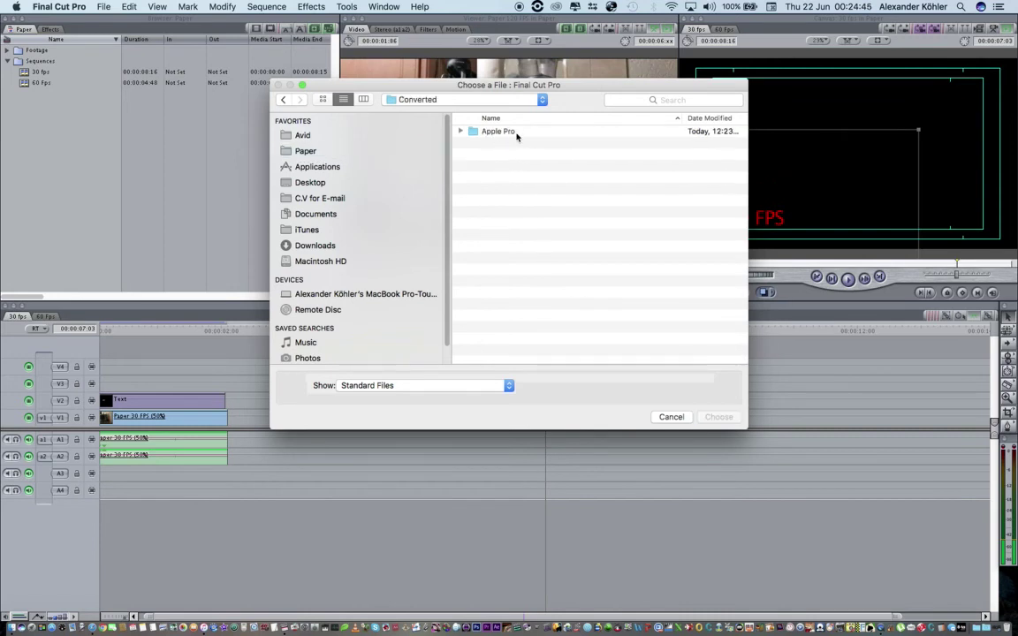
pyautogui.doubleClick(517, 133)
pyautogui.click(577, 167)
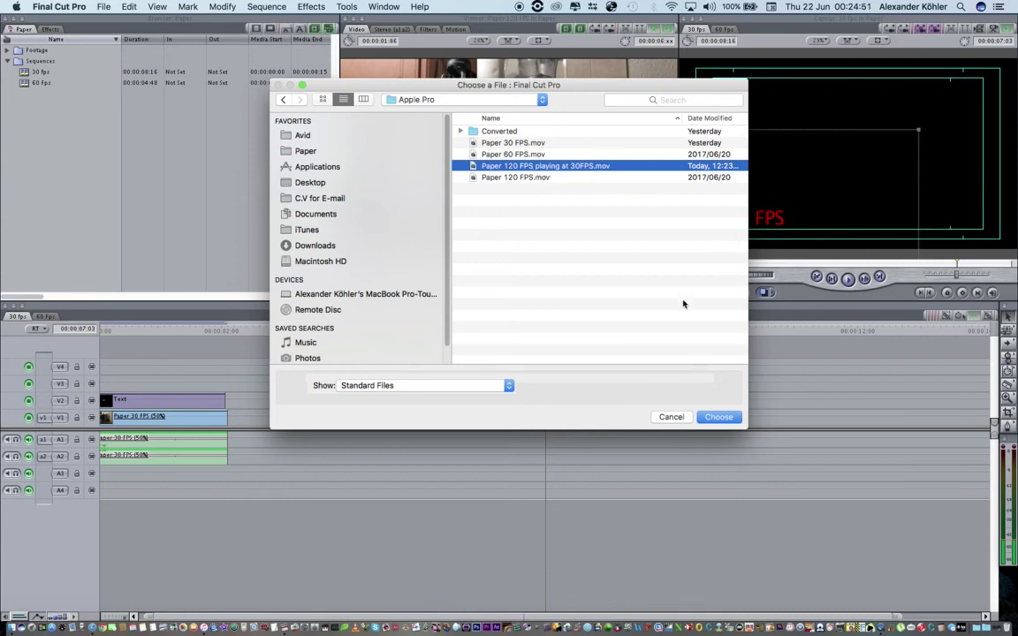
pyautogui.click(718, 417)
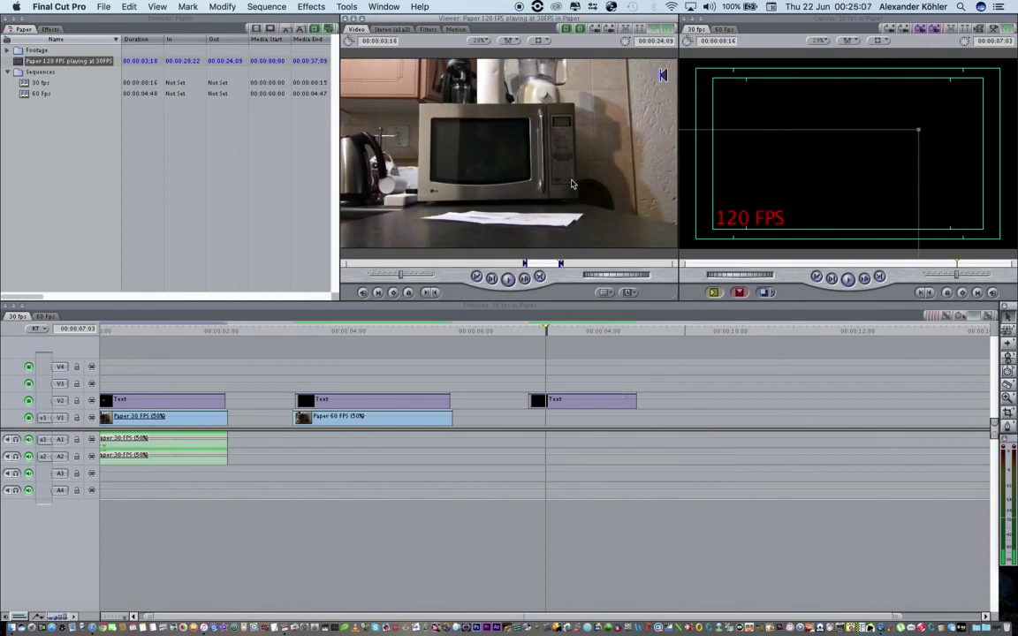
pyautogui.moveTo(508, 155); pyautogui.dragTo(531, 431)
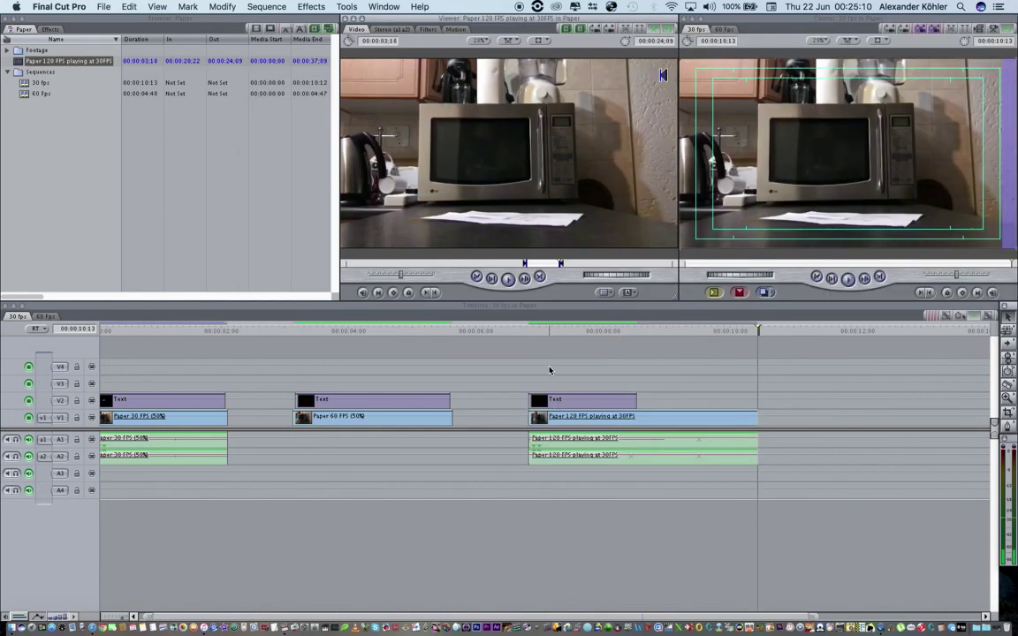
# - Stretch the third text label to the end of the 120 FPS clip and scrub back
pyautogui.press('Up')
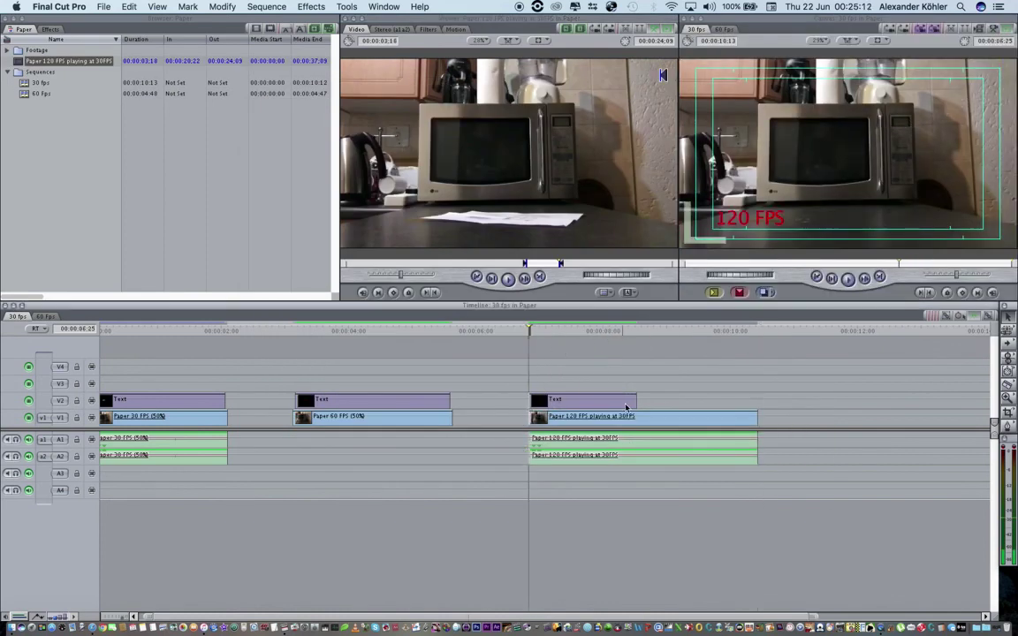
pyautogui.moveTo(636, 399); pyautogui.dragTo(756, 408)
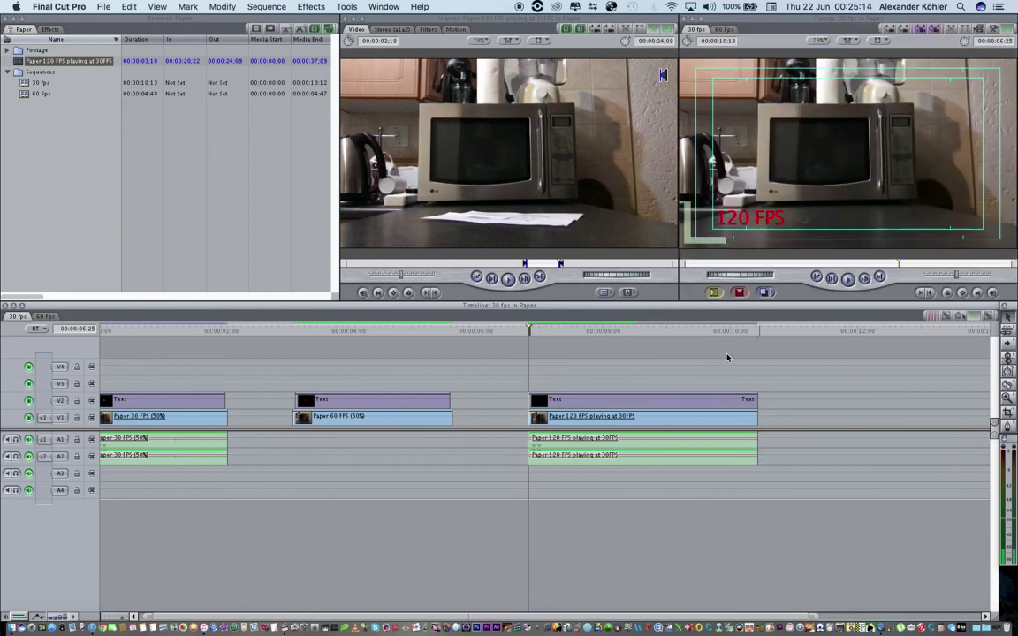
pyautogui.click(738, 332)
pyautogui.moveTo(735, 340); pyautogui.dragTo(347, 379)
# - Play the sequence, then slide the 60 FPS clip left to directly follow the 30 FPS clip
pyautogui.press('space')
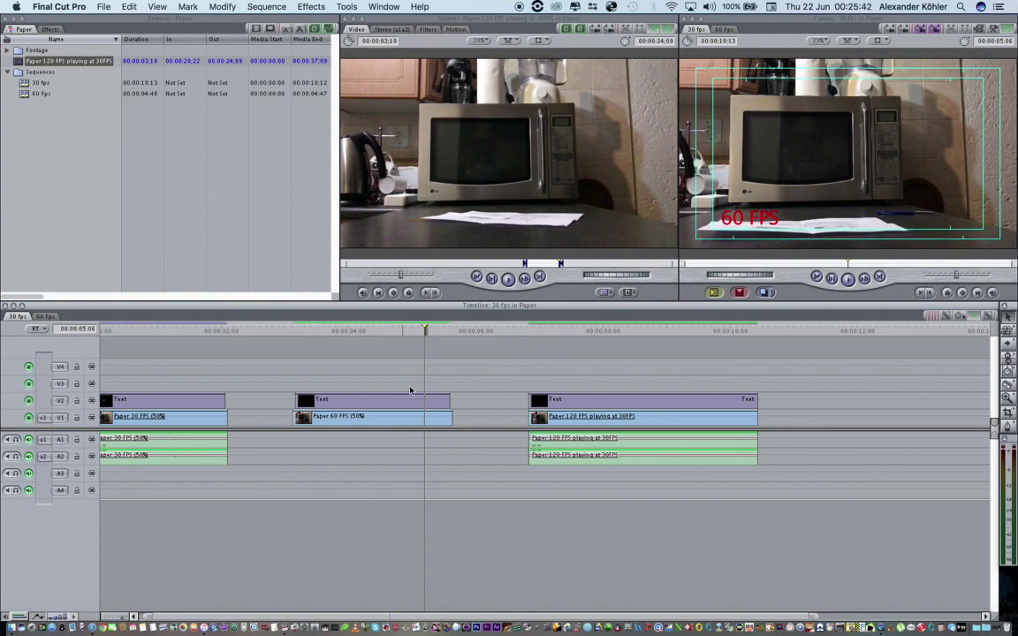
pyautogui.moveTo(341, 417); pyautogui.dragTo(206, 416)
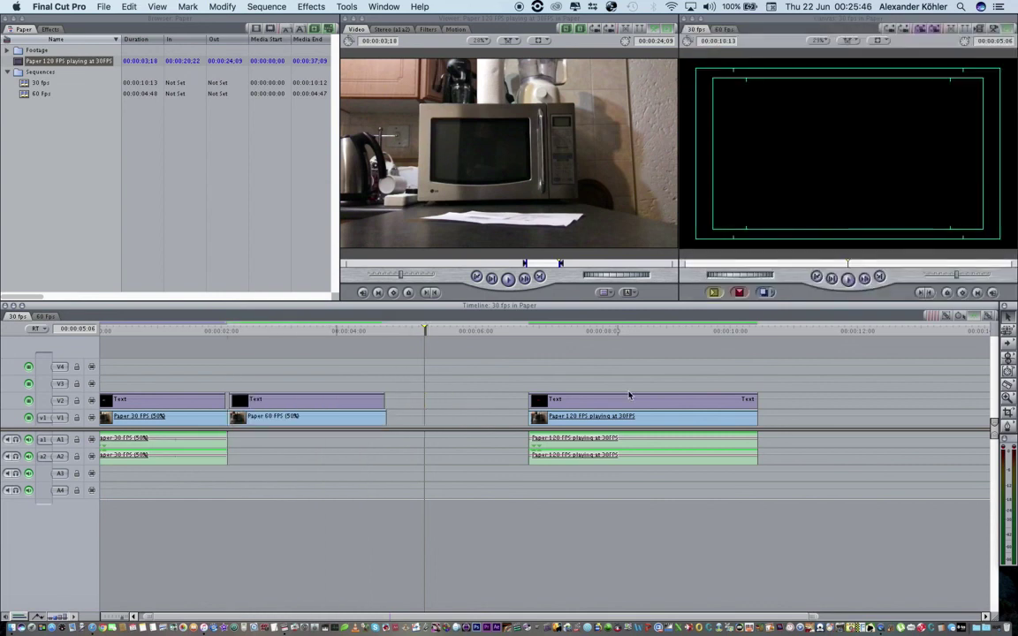
pyautogui.moveTo(535, 417); pyautogui.dragTo(392, 416)
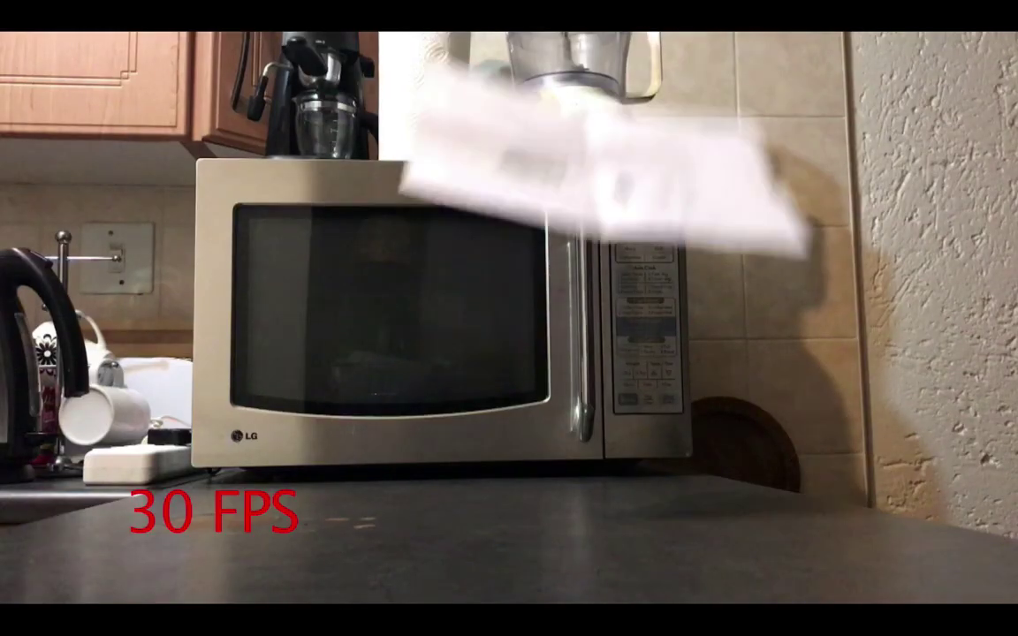